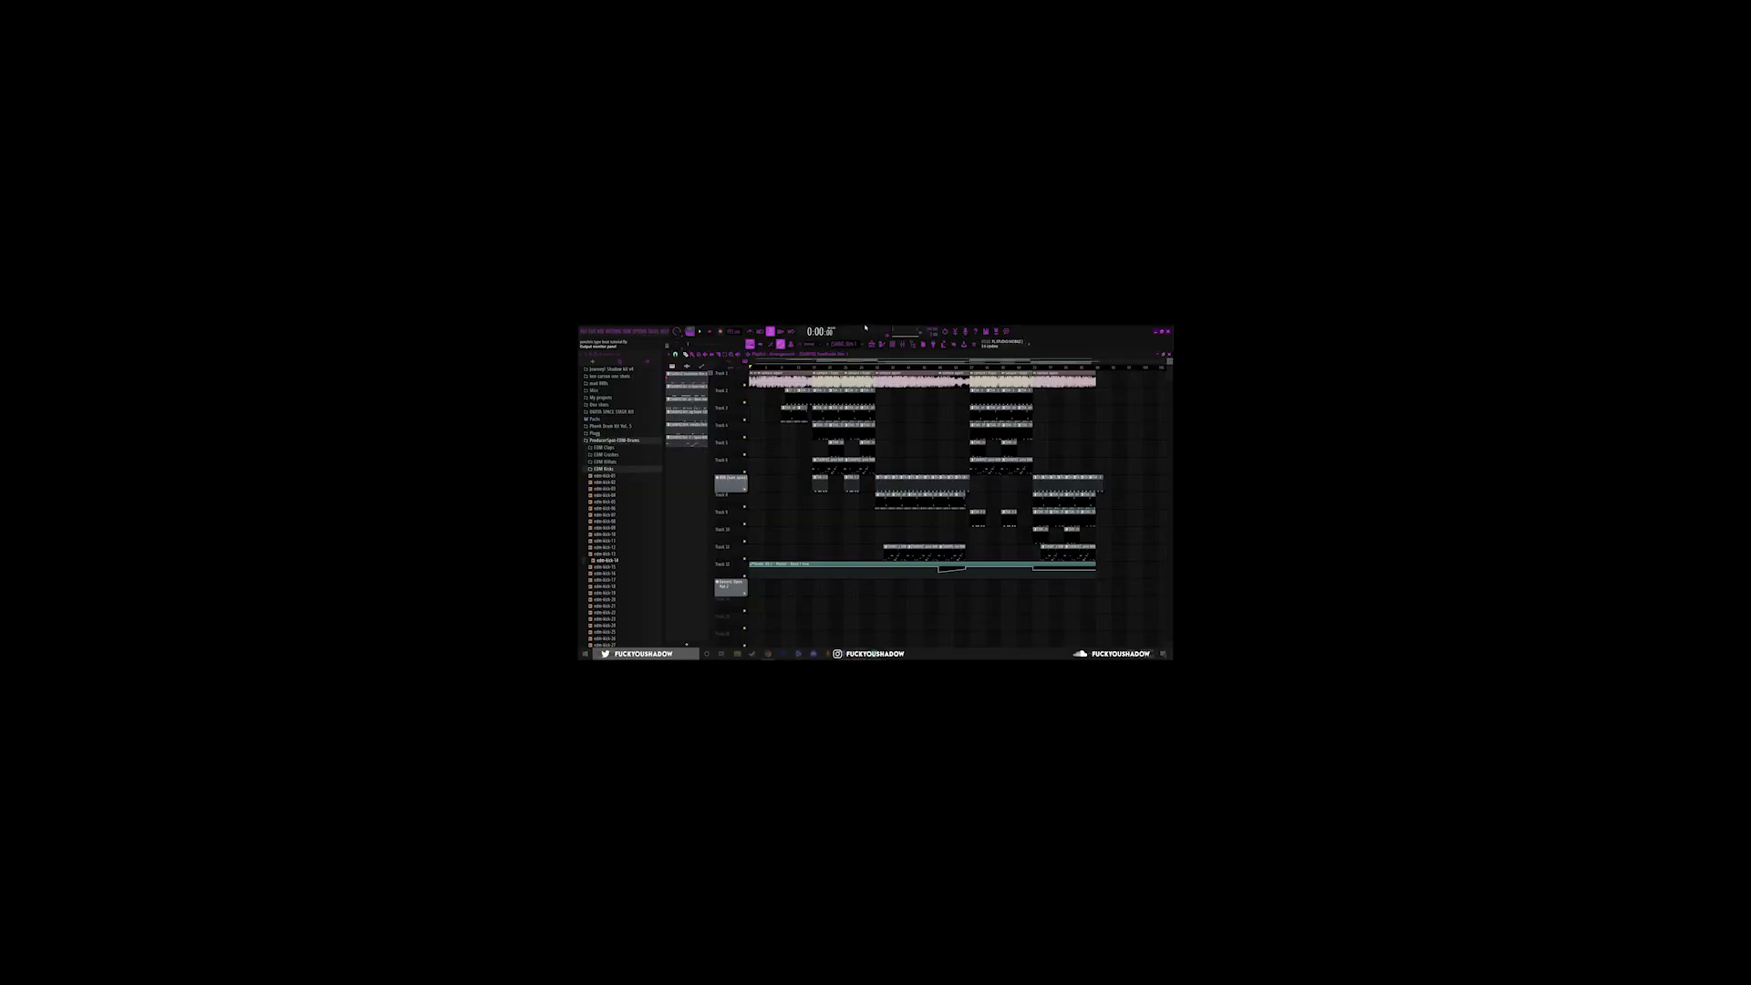
Review the channel rack's drum sounds from the rim down to the 808 (4am spinz), opening the 808's sample settings
left_click(924, 56)
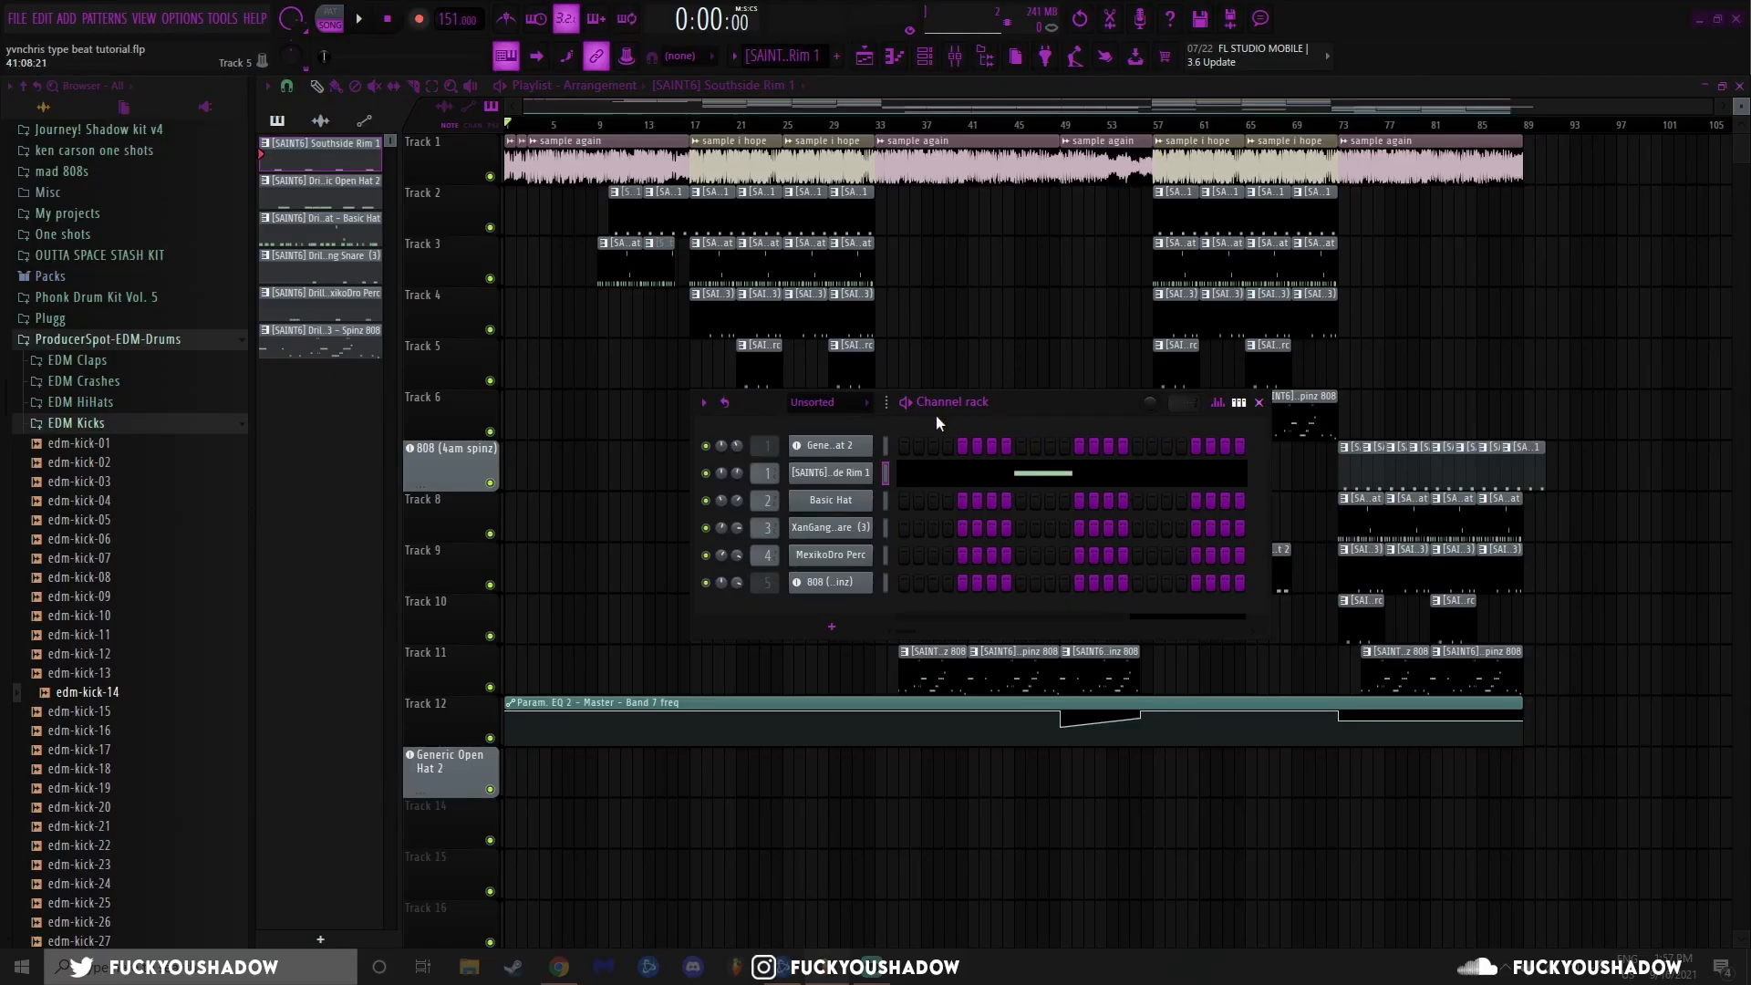
left_click(830, 472)
key("Down")
key("Down")
key("Down")
key("Down")
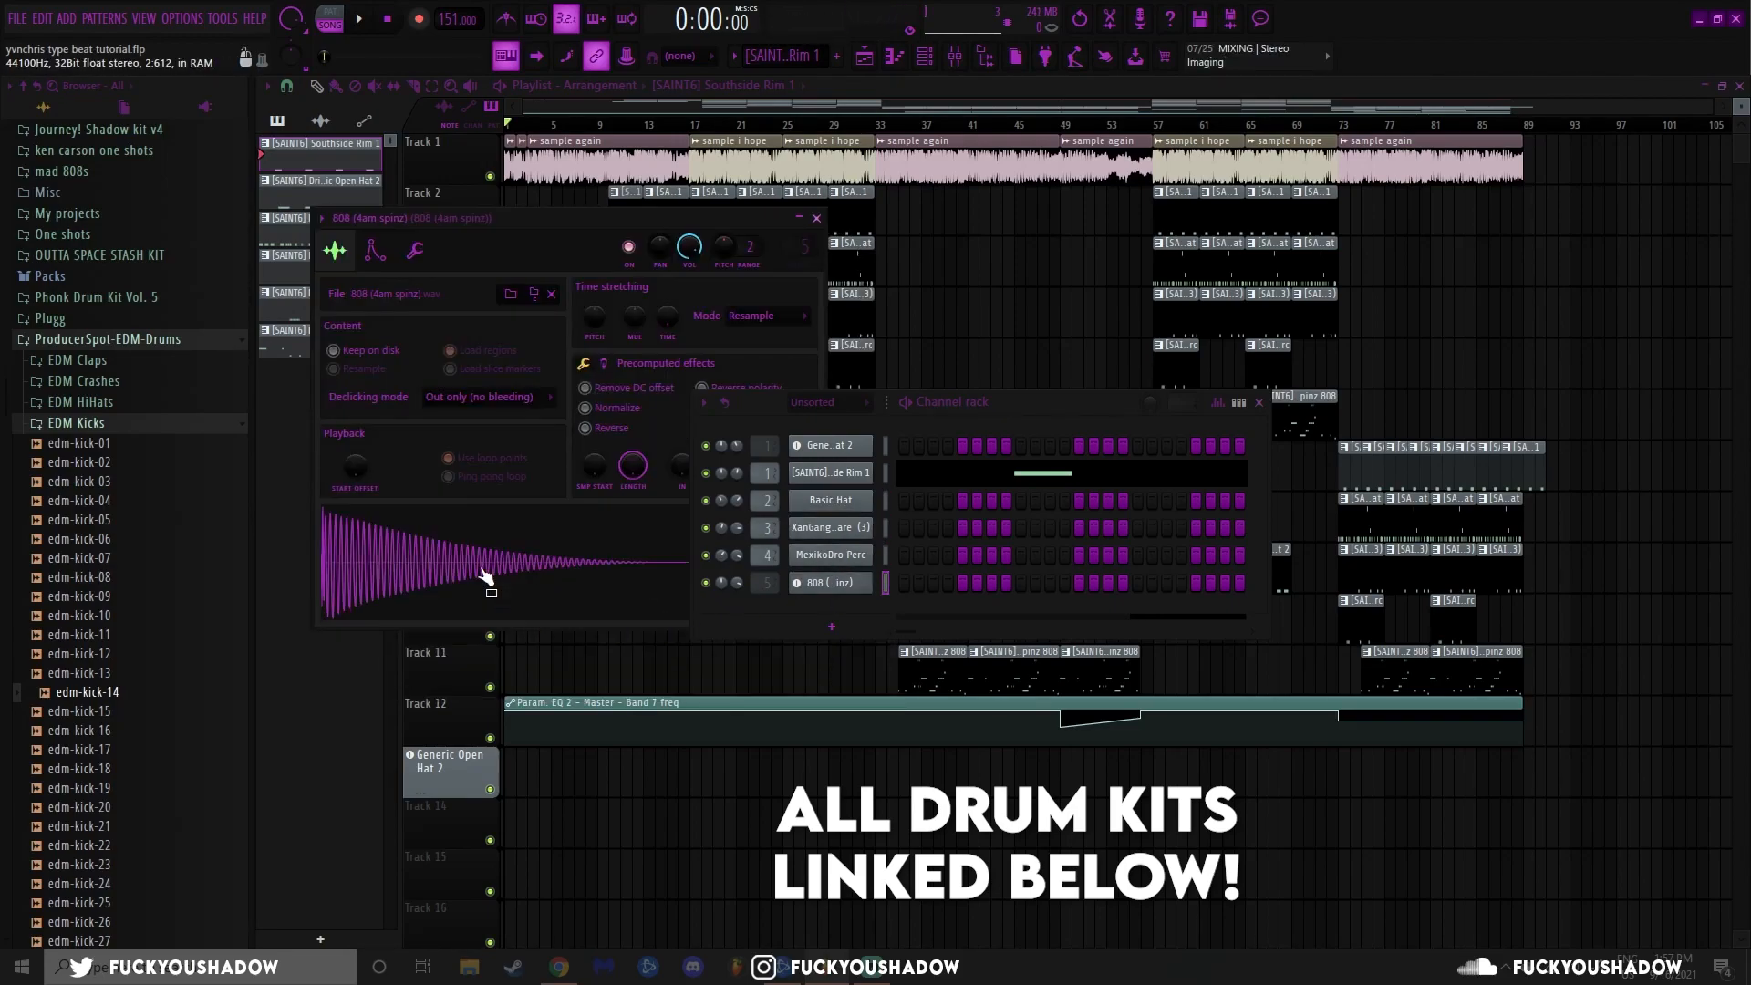
left_click(817, 219)
left_click(1259, 402)
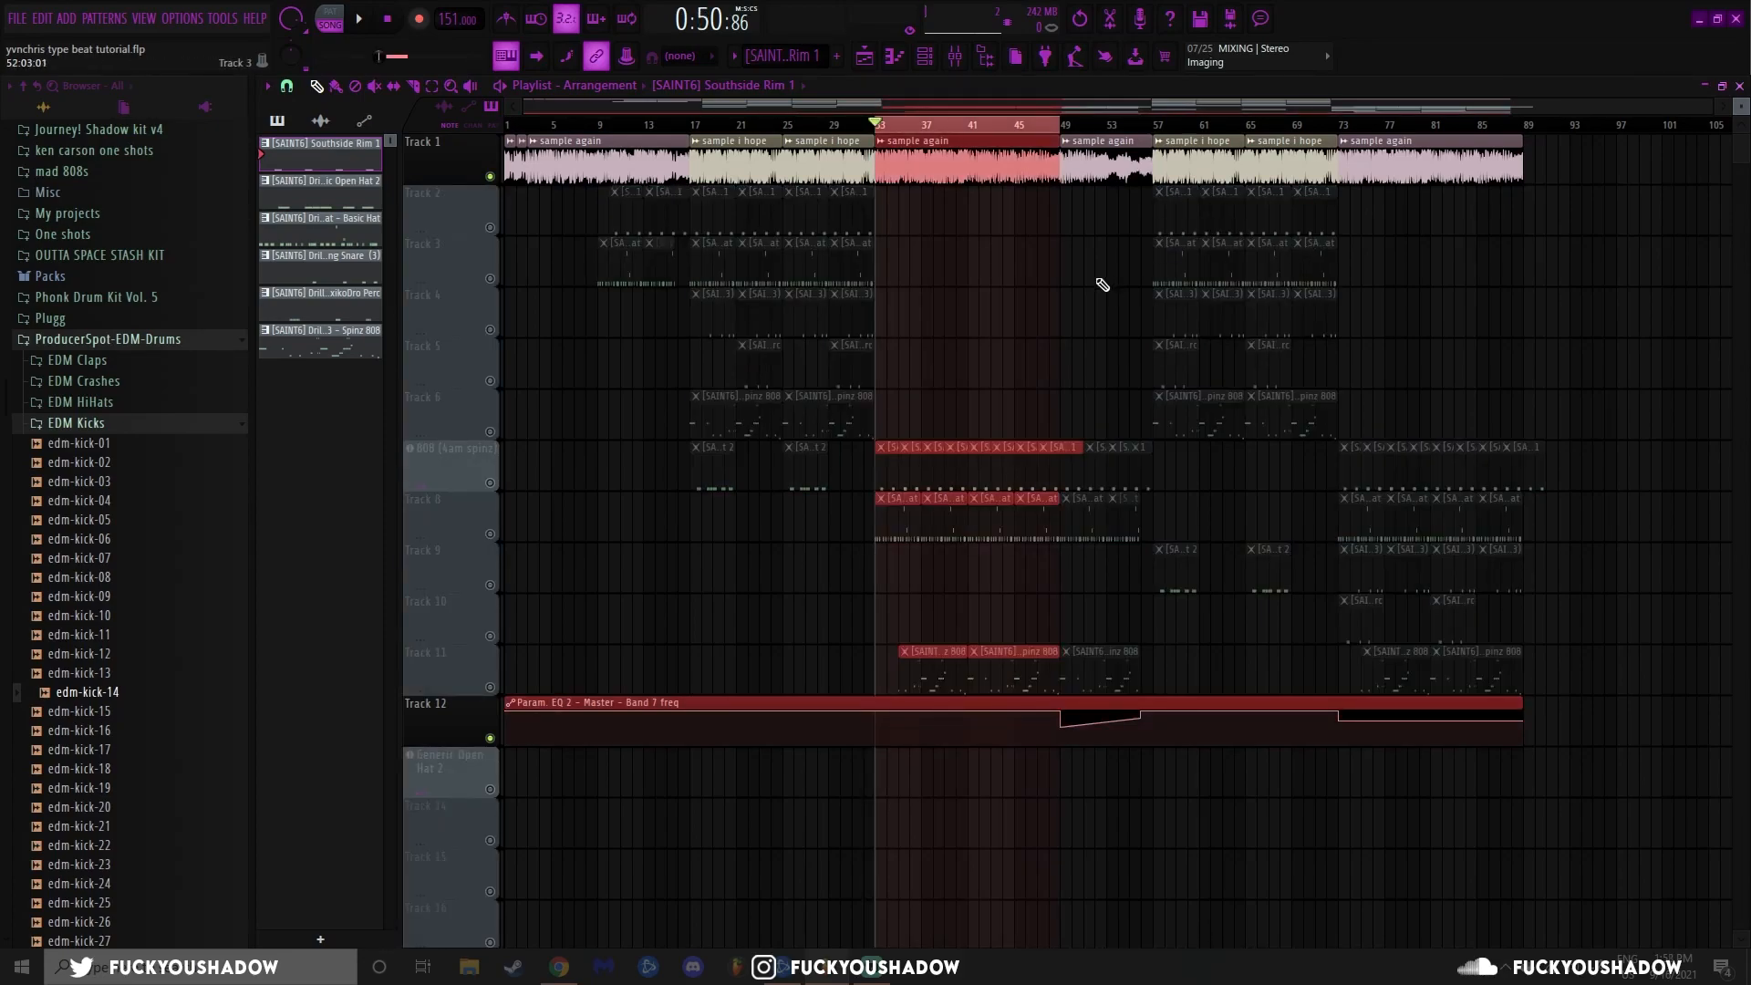
Select bars 17 to 25 in the playlist and leave only the Track 1 sample and the Track 12 EQ automation unmuted
scroll(1101, 285, "up", 2)
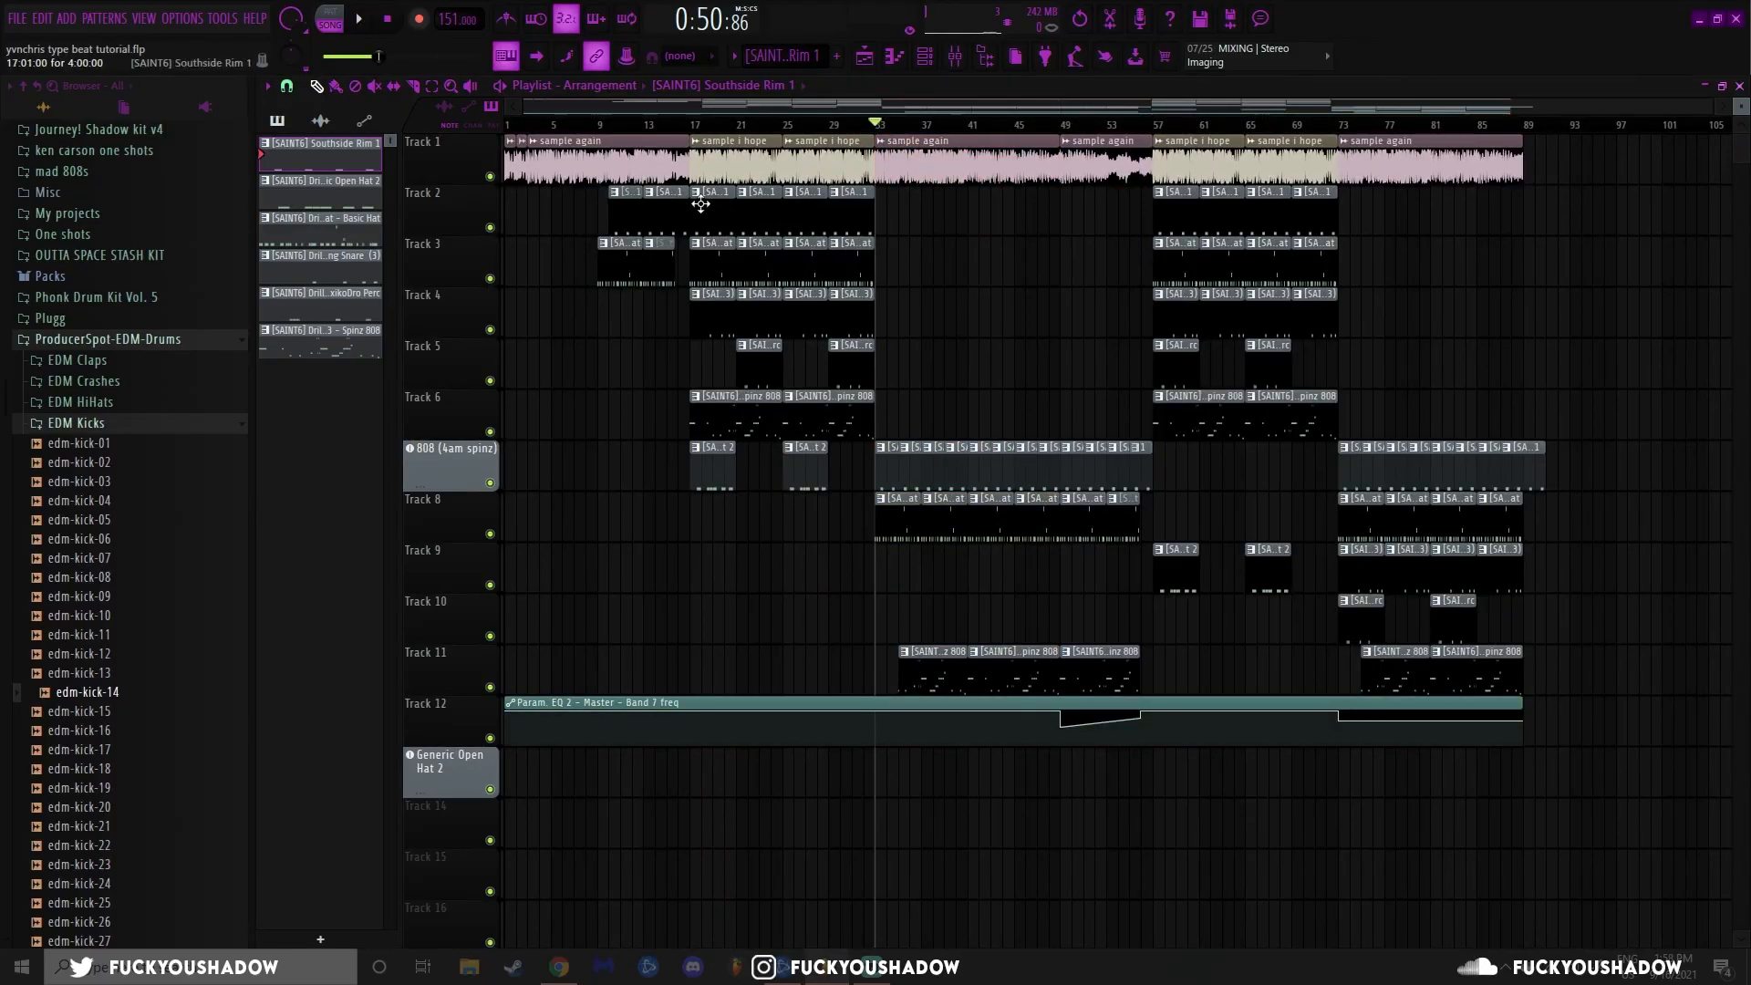
scroll(683, 129, "up", 4)
left_click_drag(675, 128, 944, 128)
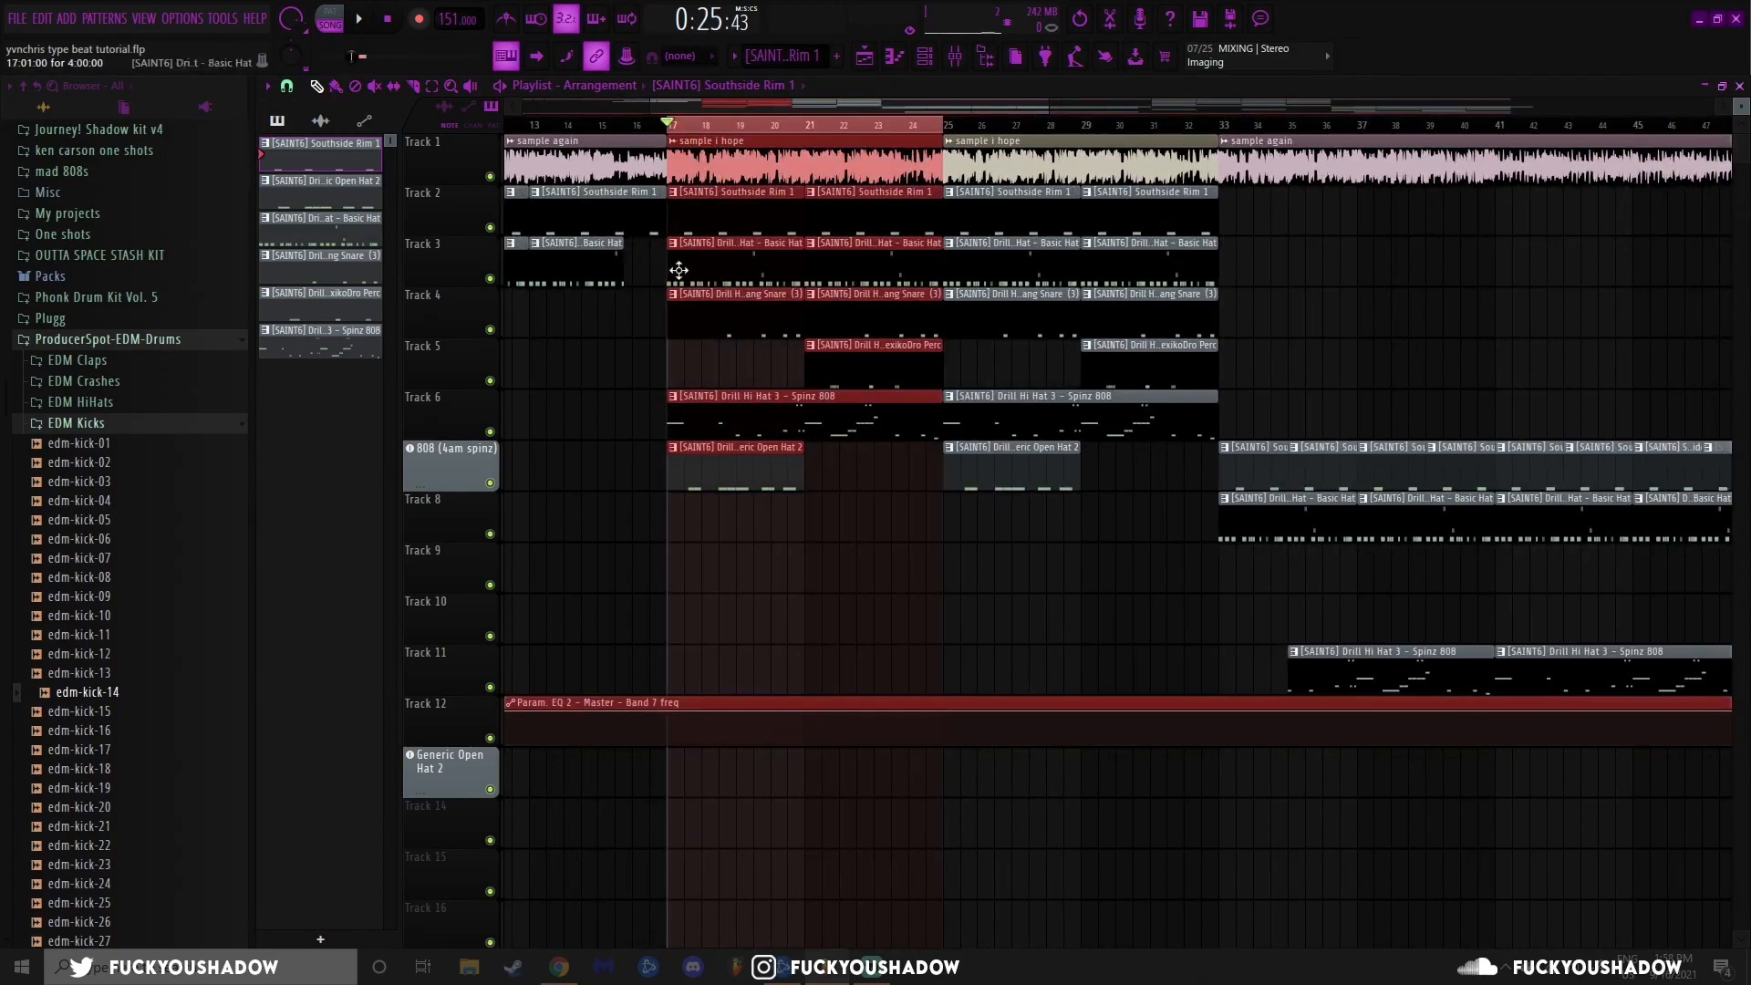
right_click(490, 176)
right_click(491, 739)
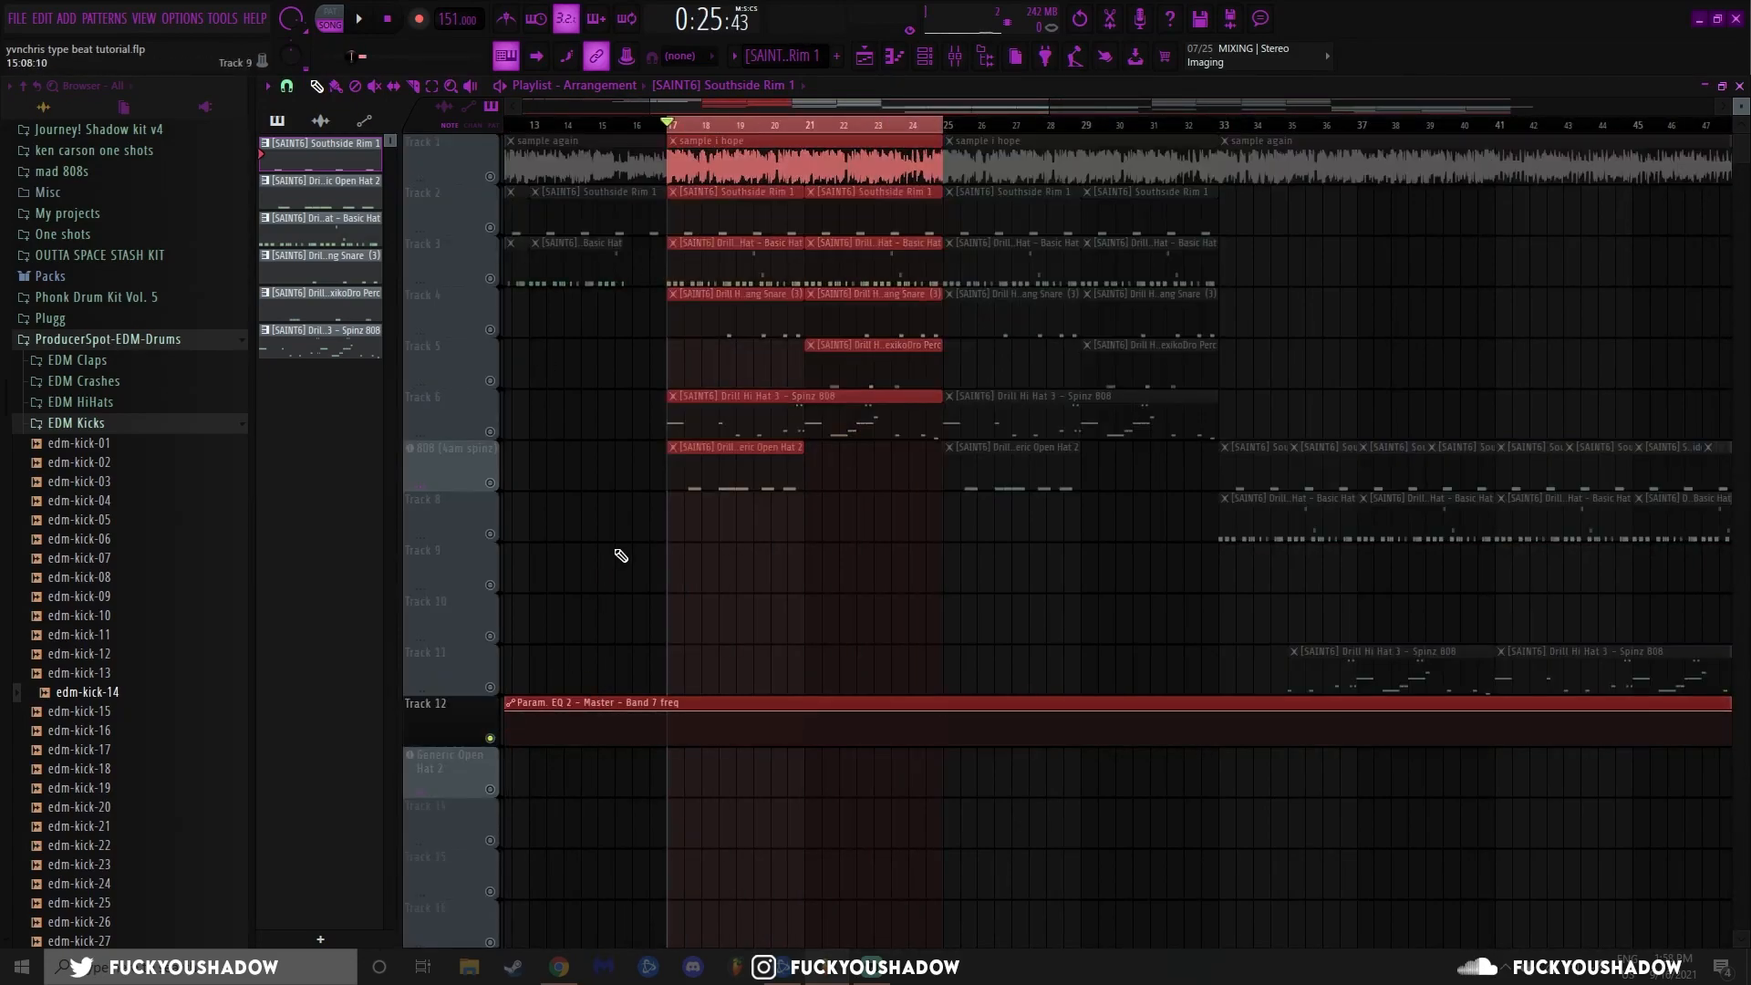
left_click(490, 178)
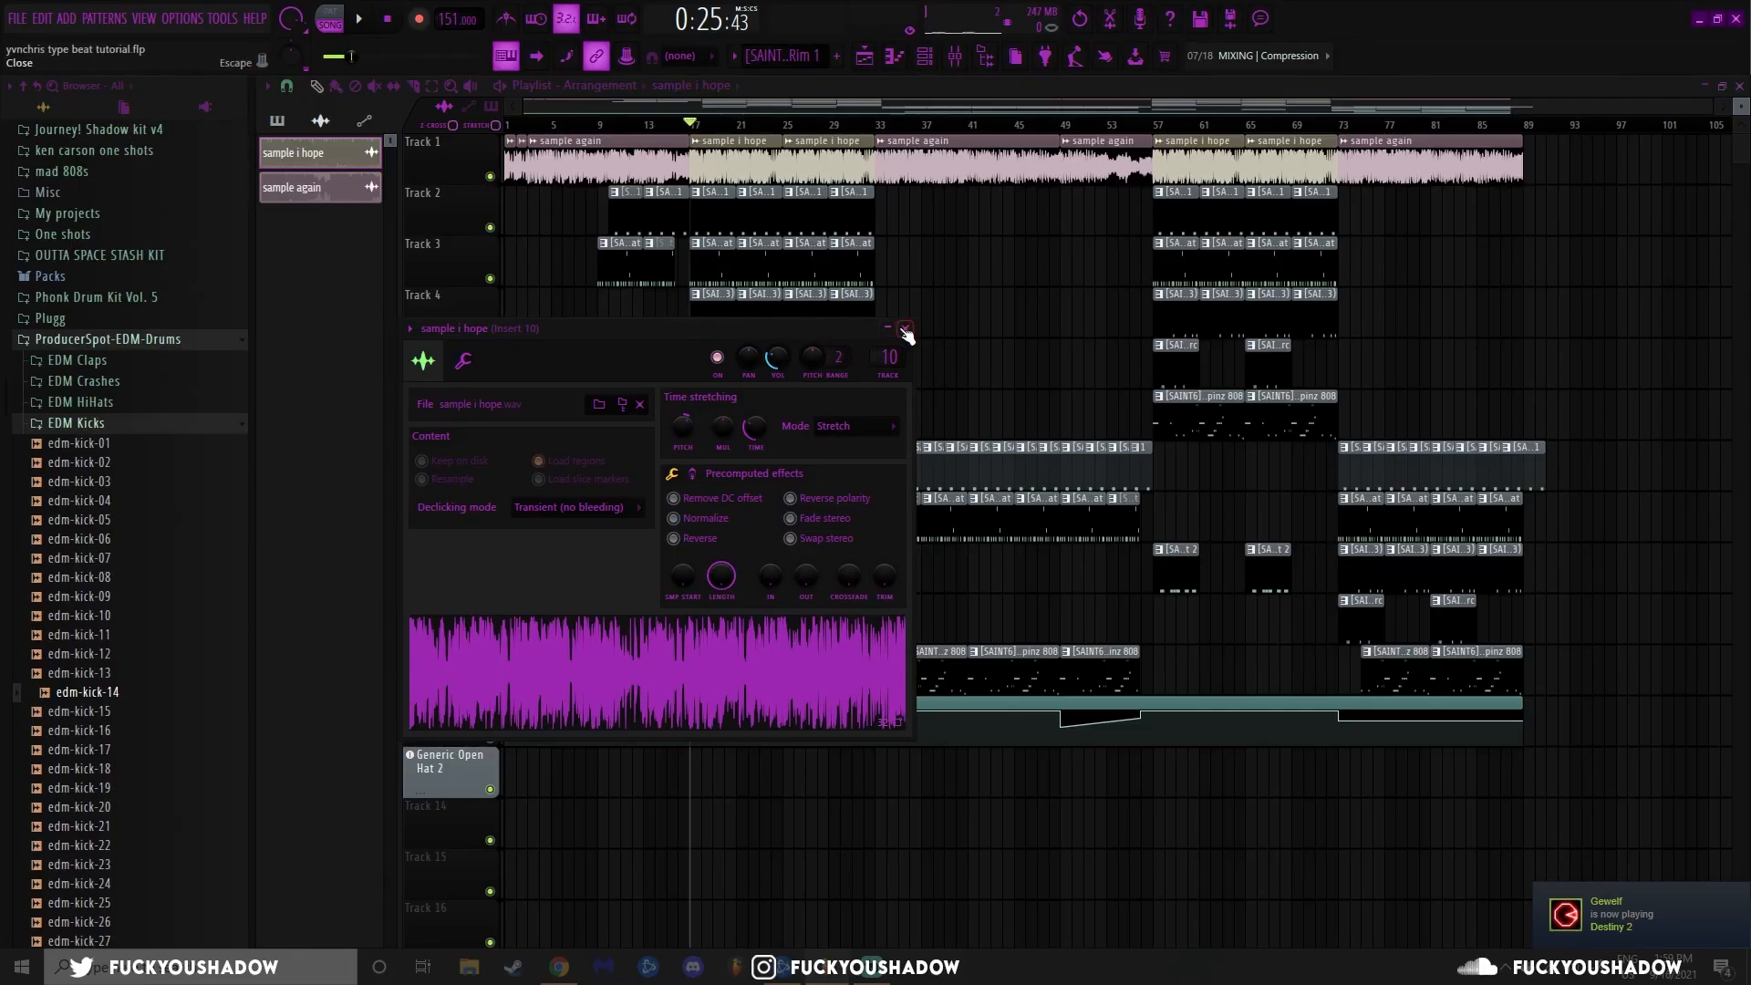
Play the opening sample section on Track 1 from the start of the song
left_click(883, 442)
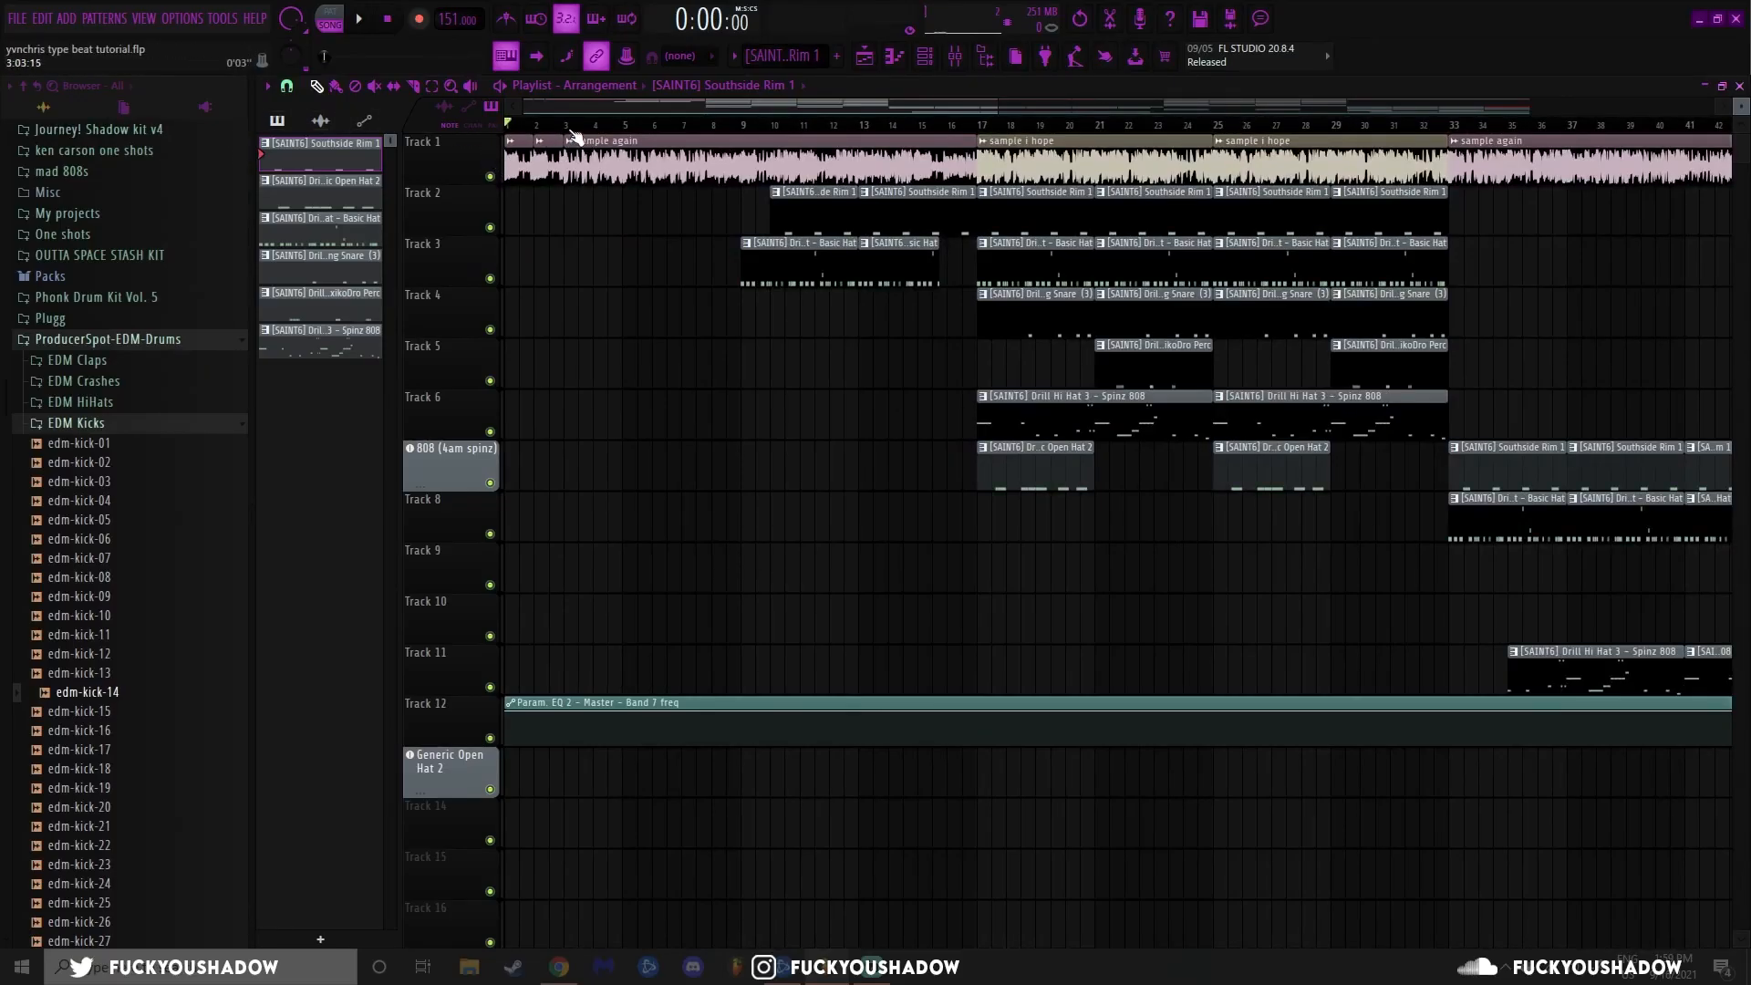
key("space")
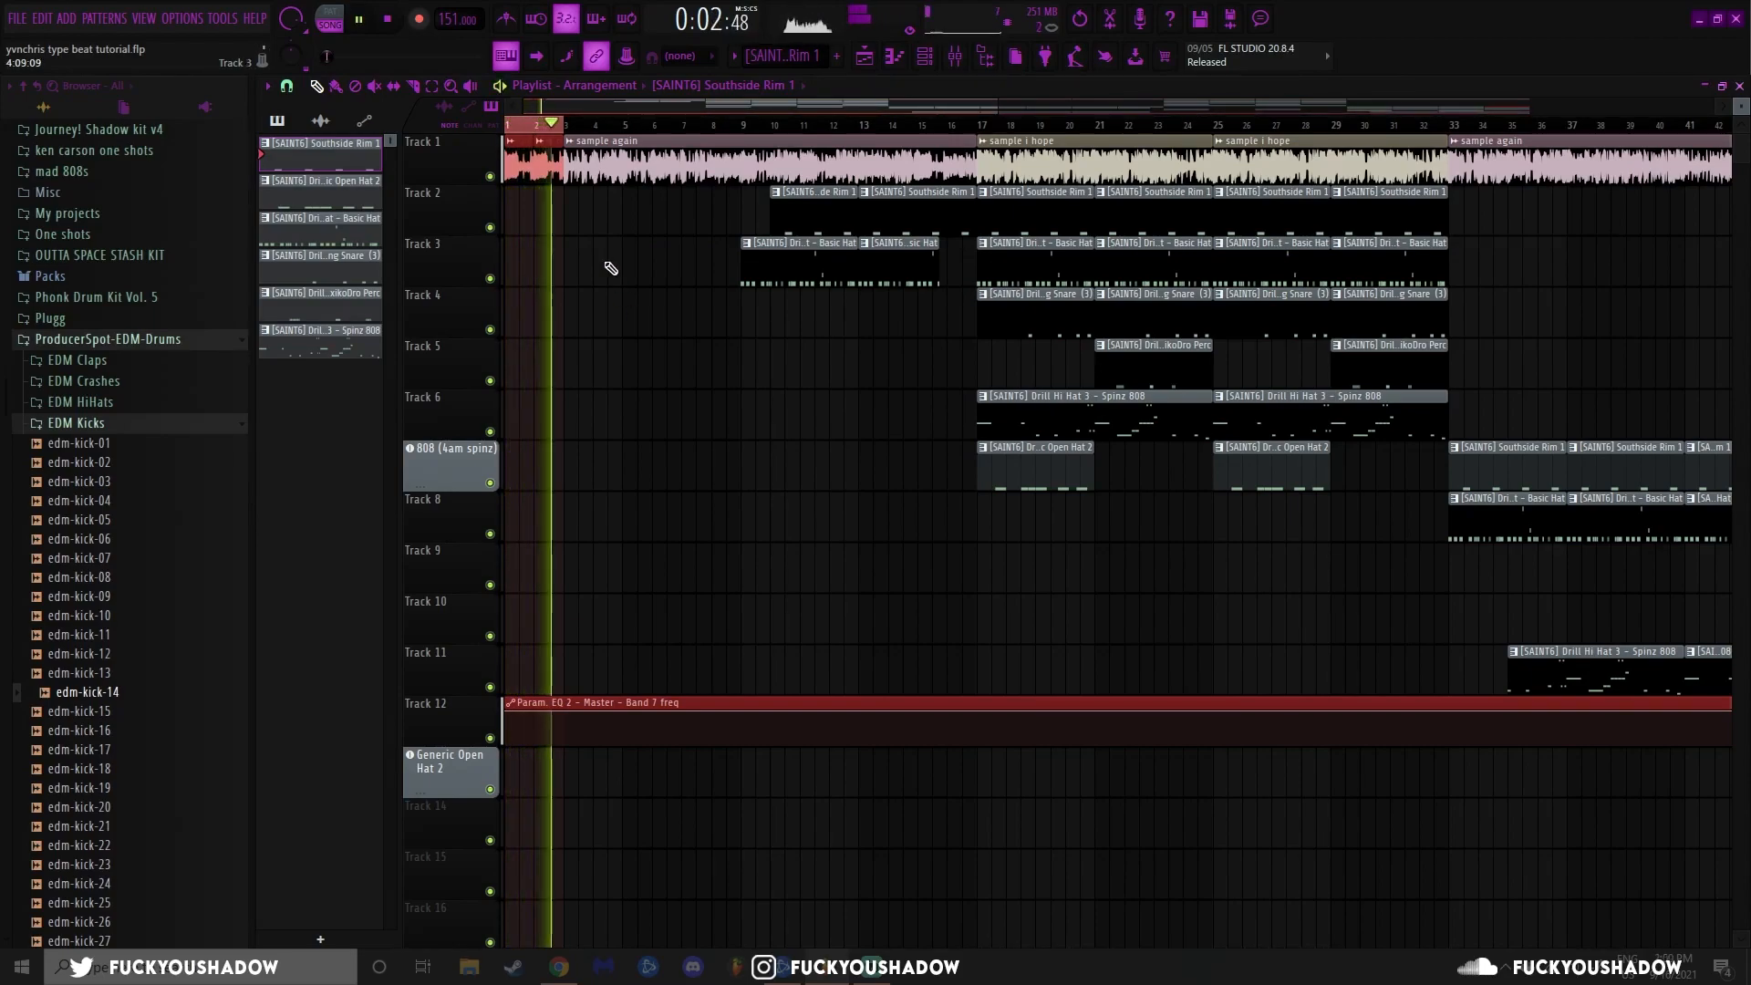
key("space")
scroll(620, 257, "down", 4)
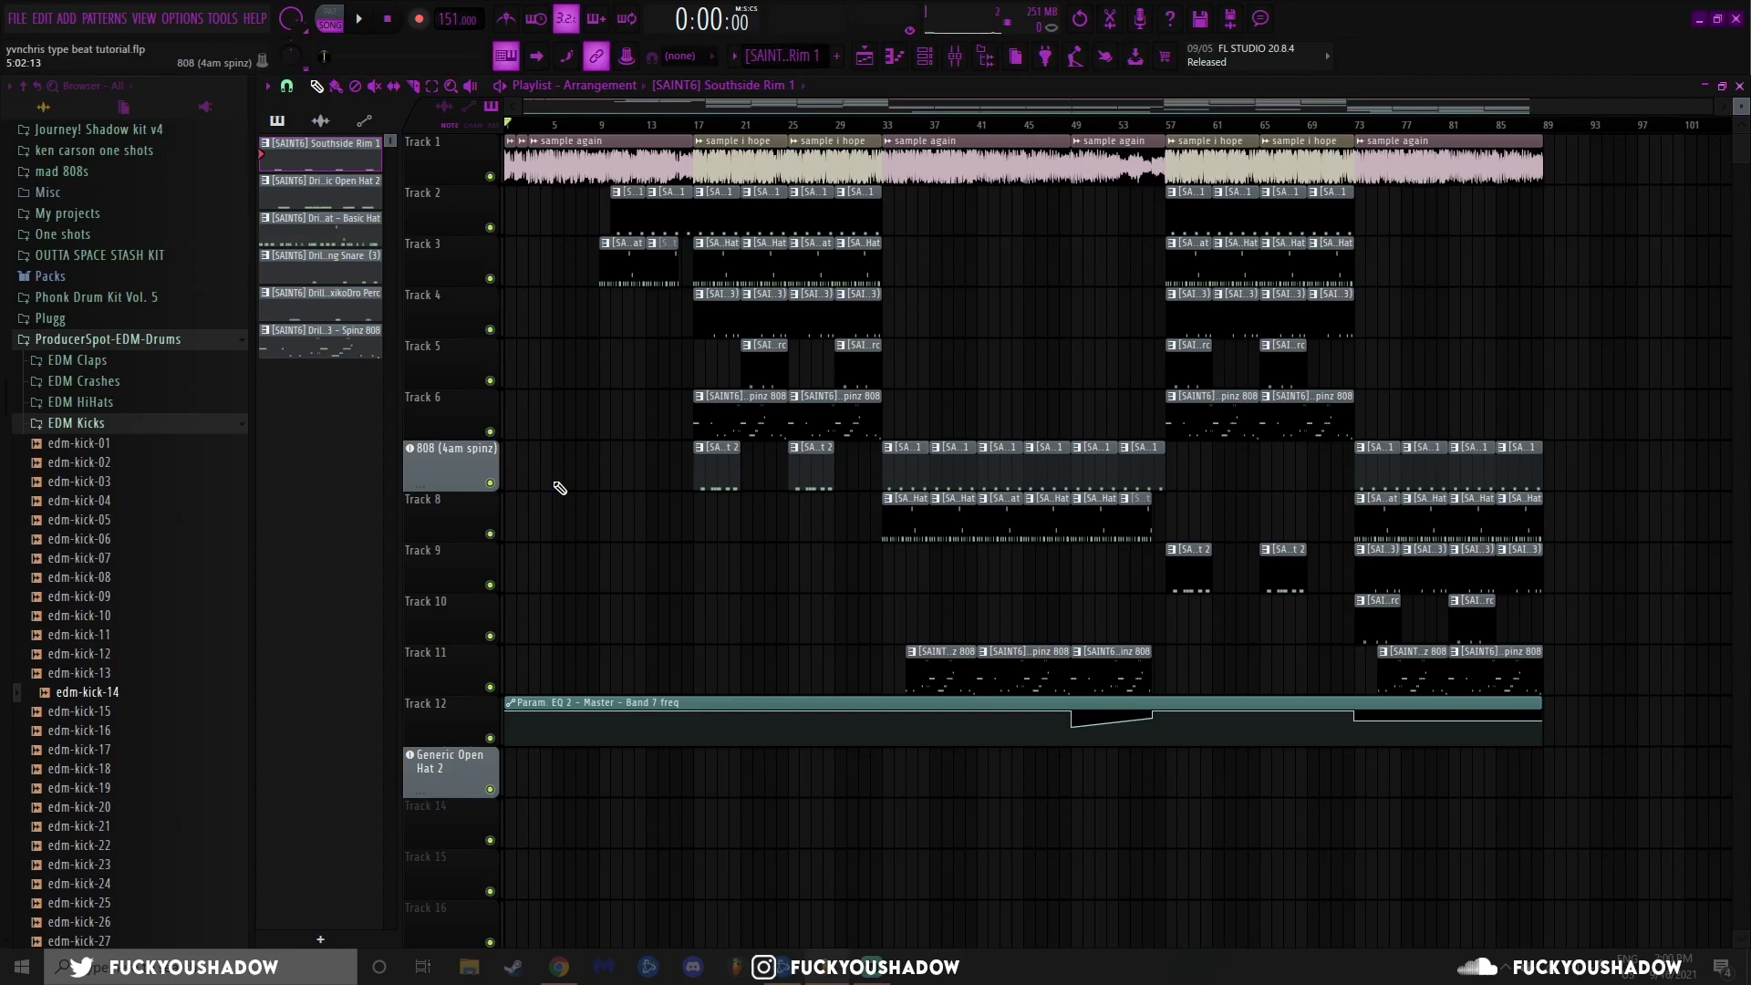
Open the Southside Rim 1 pattern in the piano roll and play its C5 notes
double_click(693, 219)
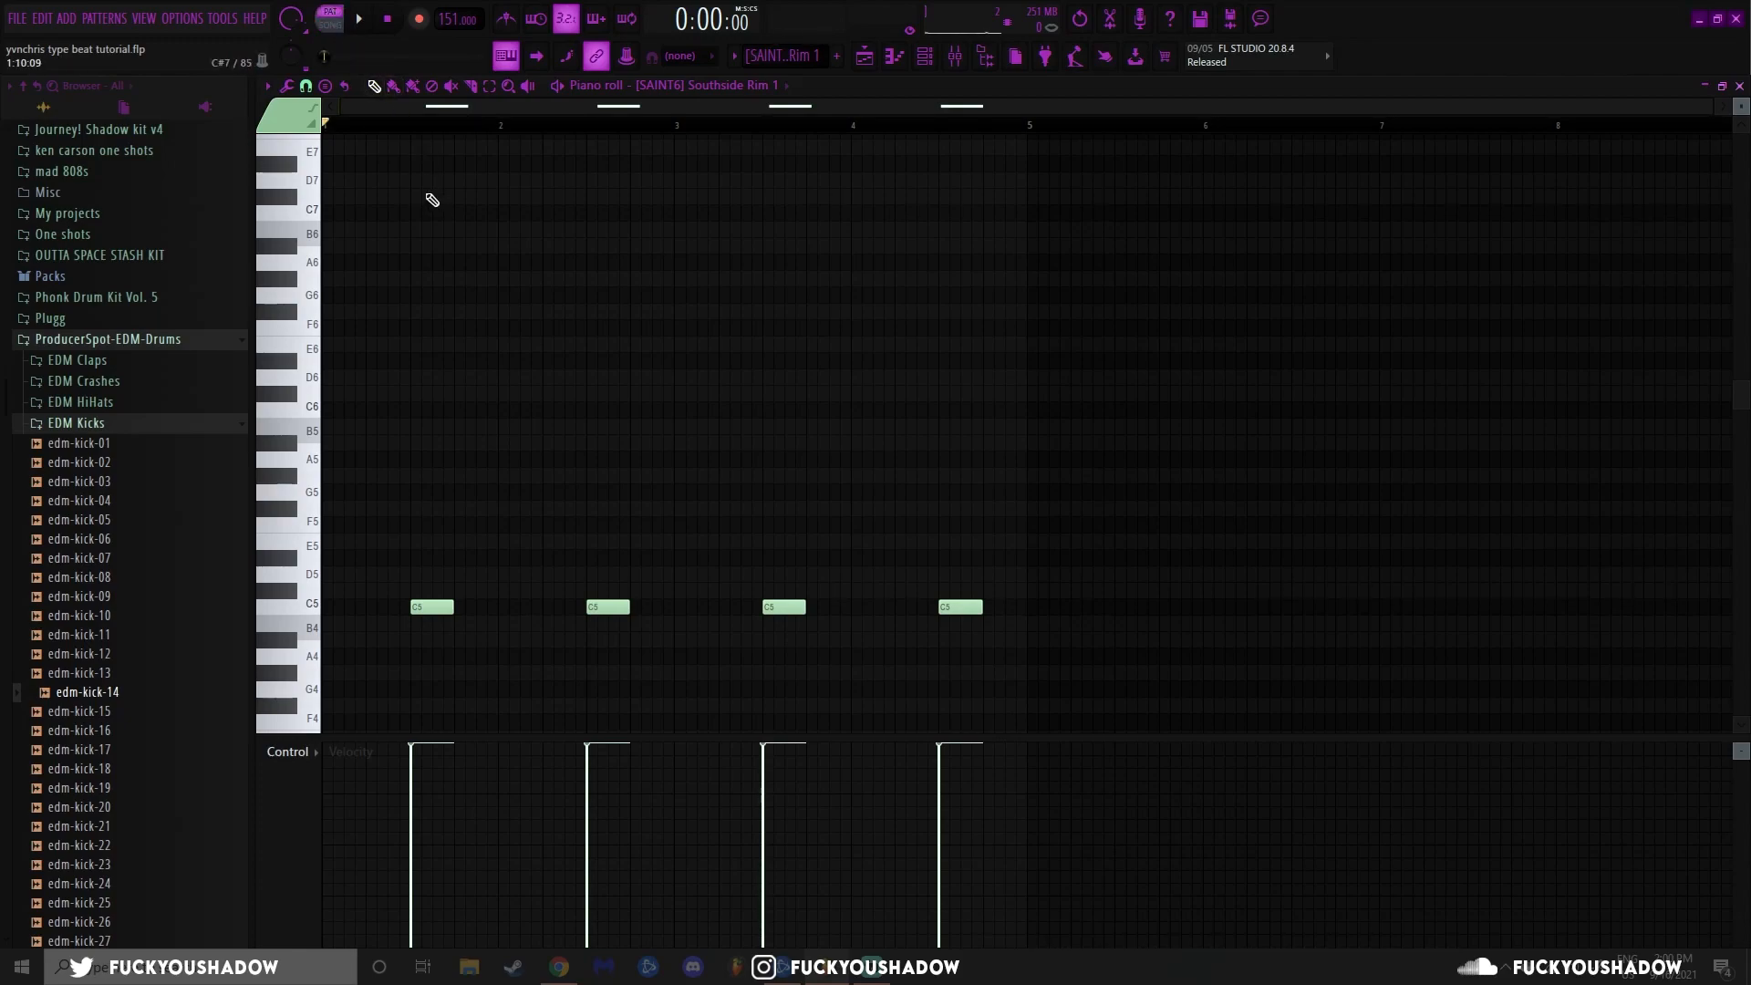
key("space")
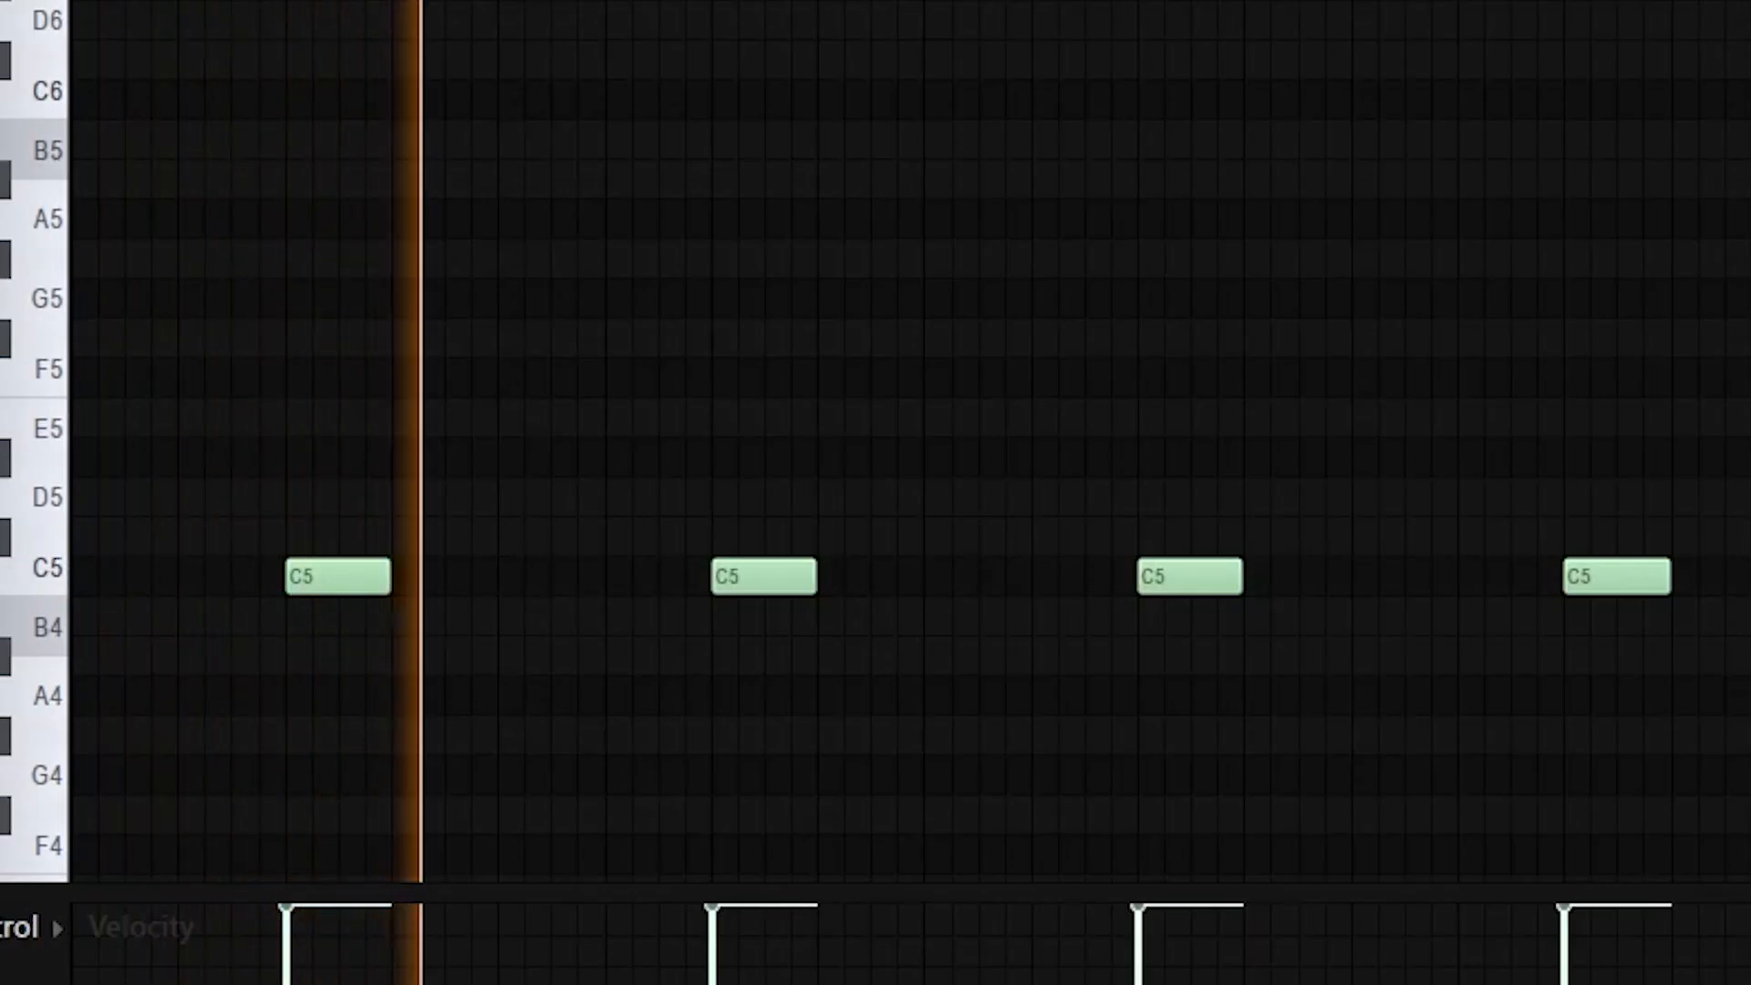
key("space")
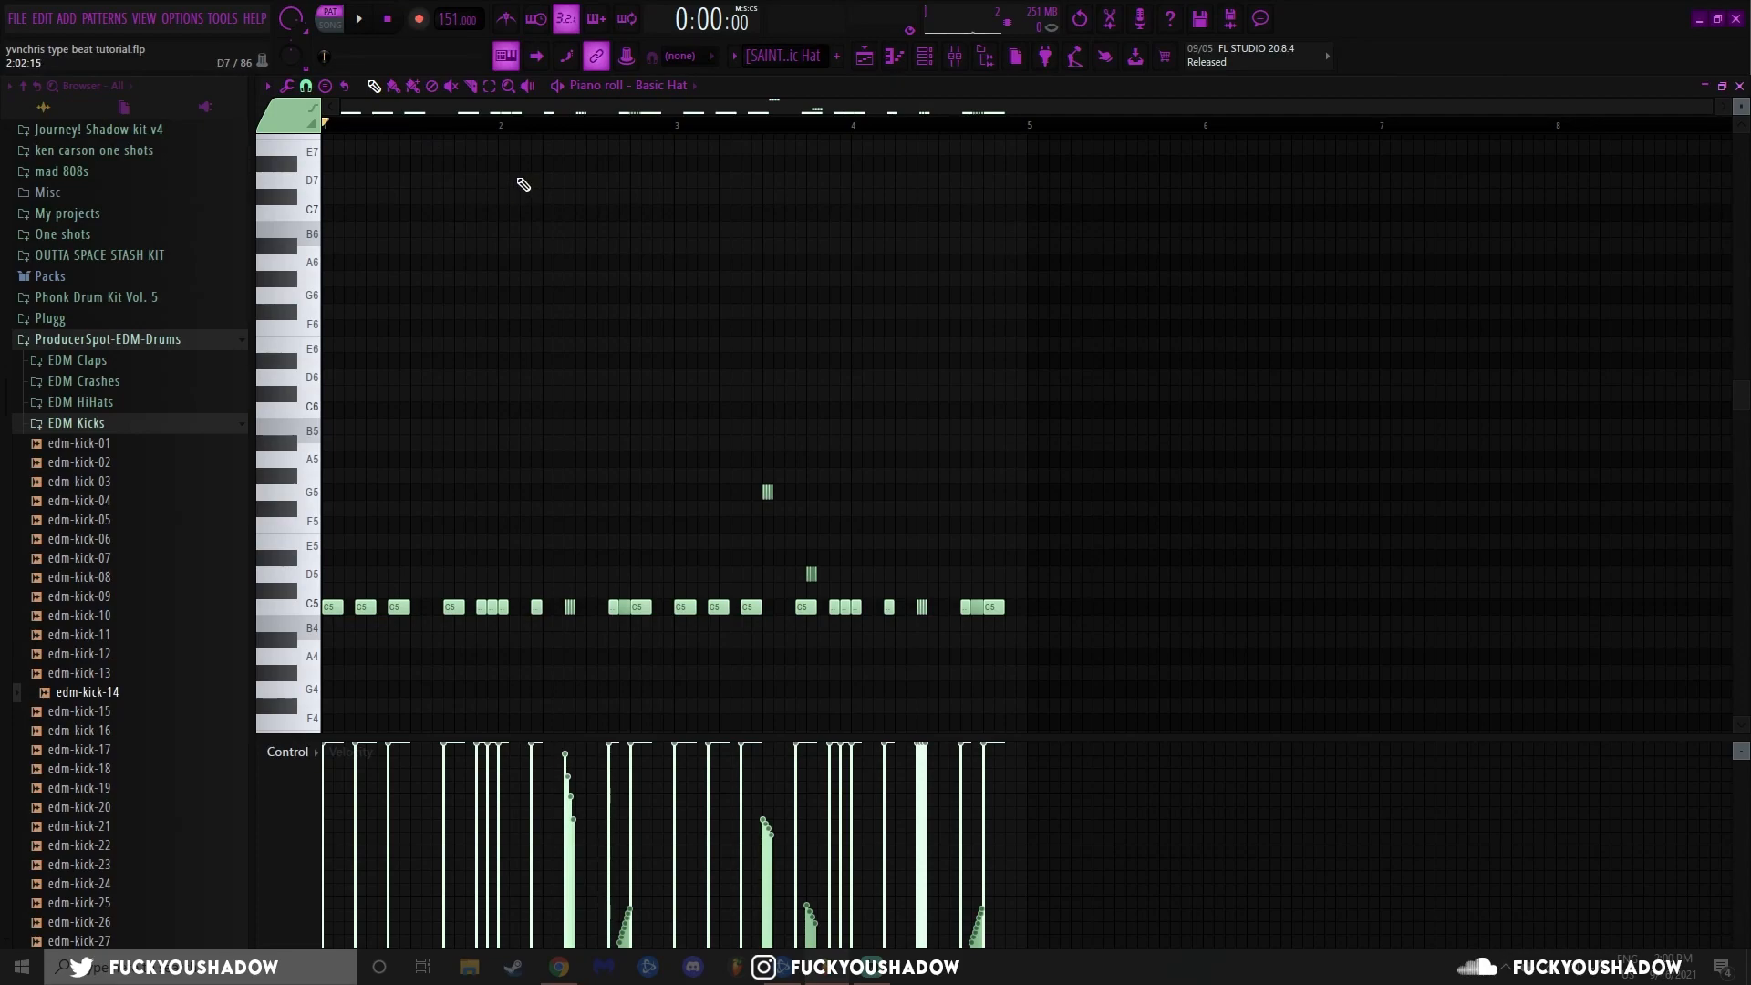
Play the Basic Hat pattern and examine its short C5 roll in bar 2 and the pitched G5 and D5 rolls in bar 3
key("space")
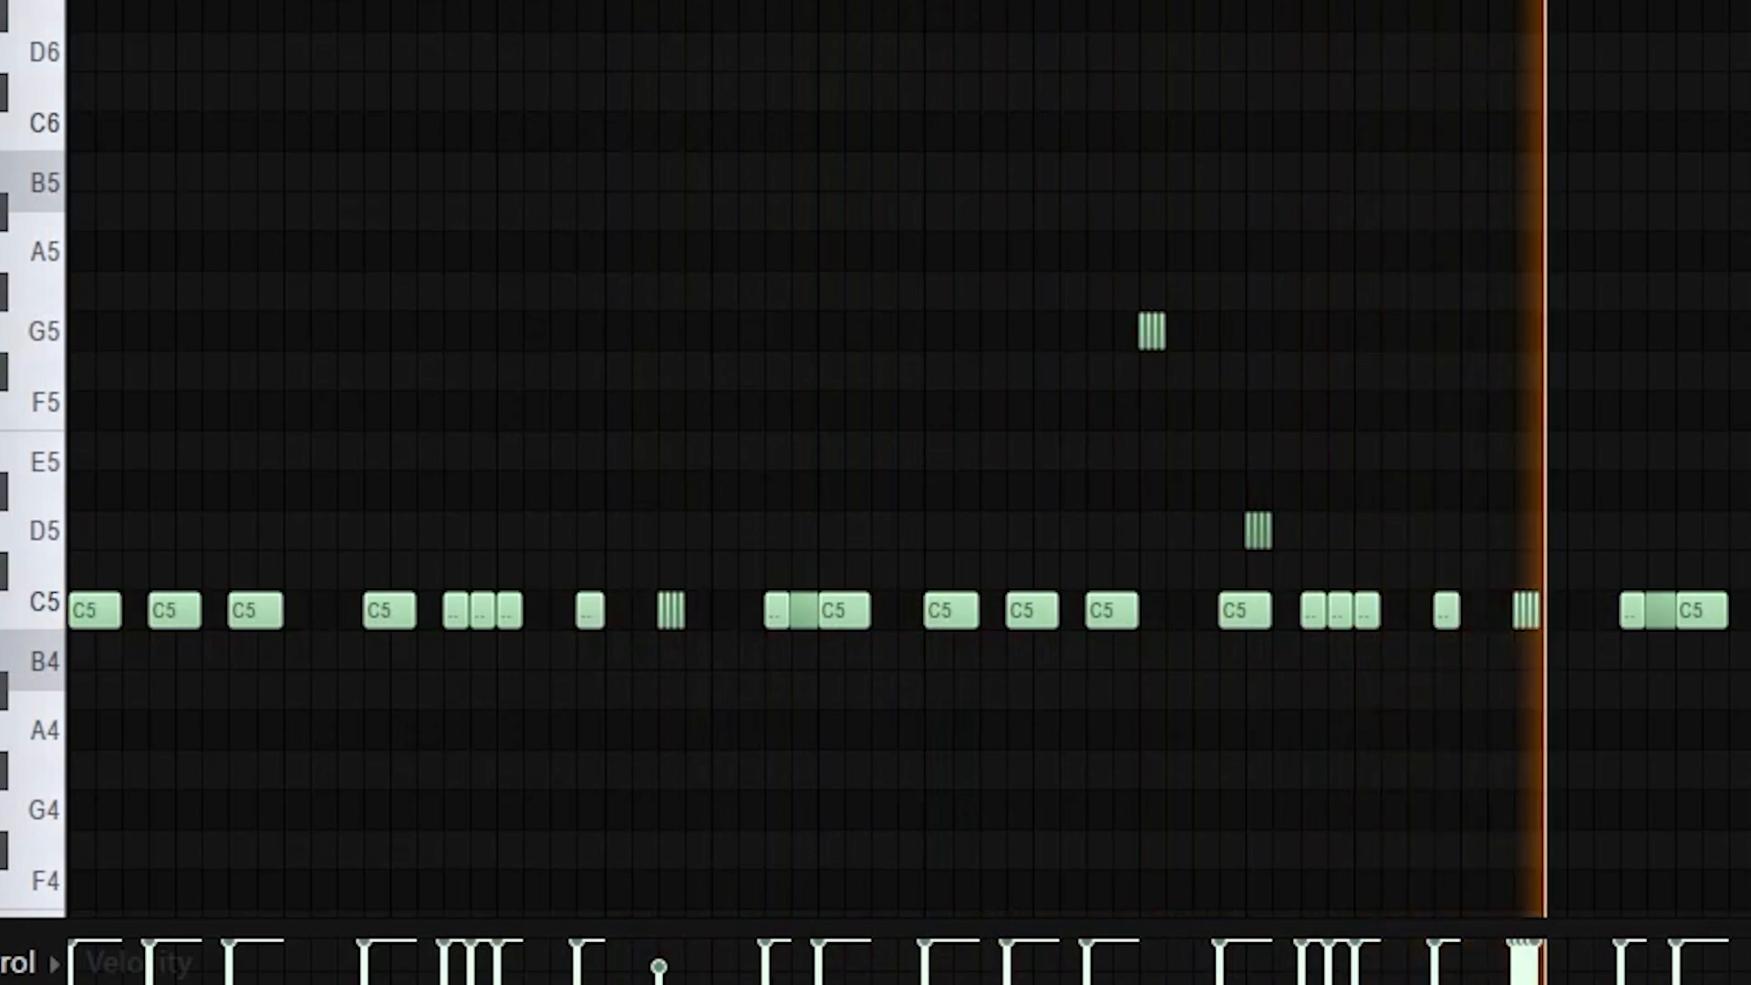
key("space")
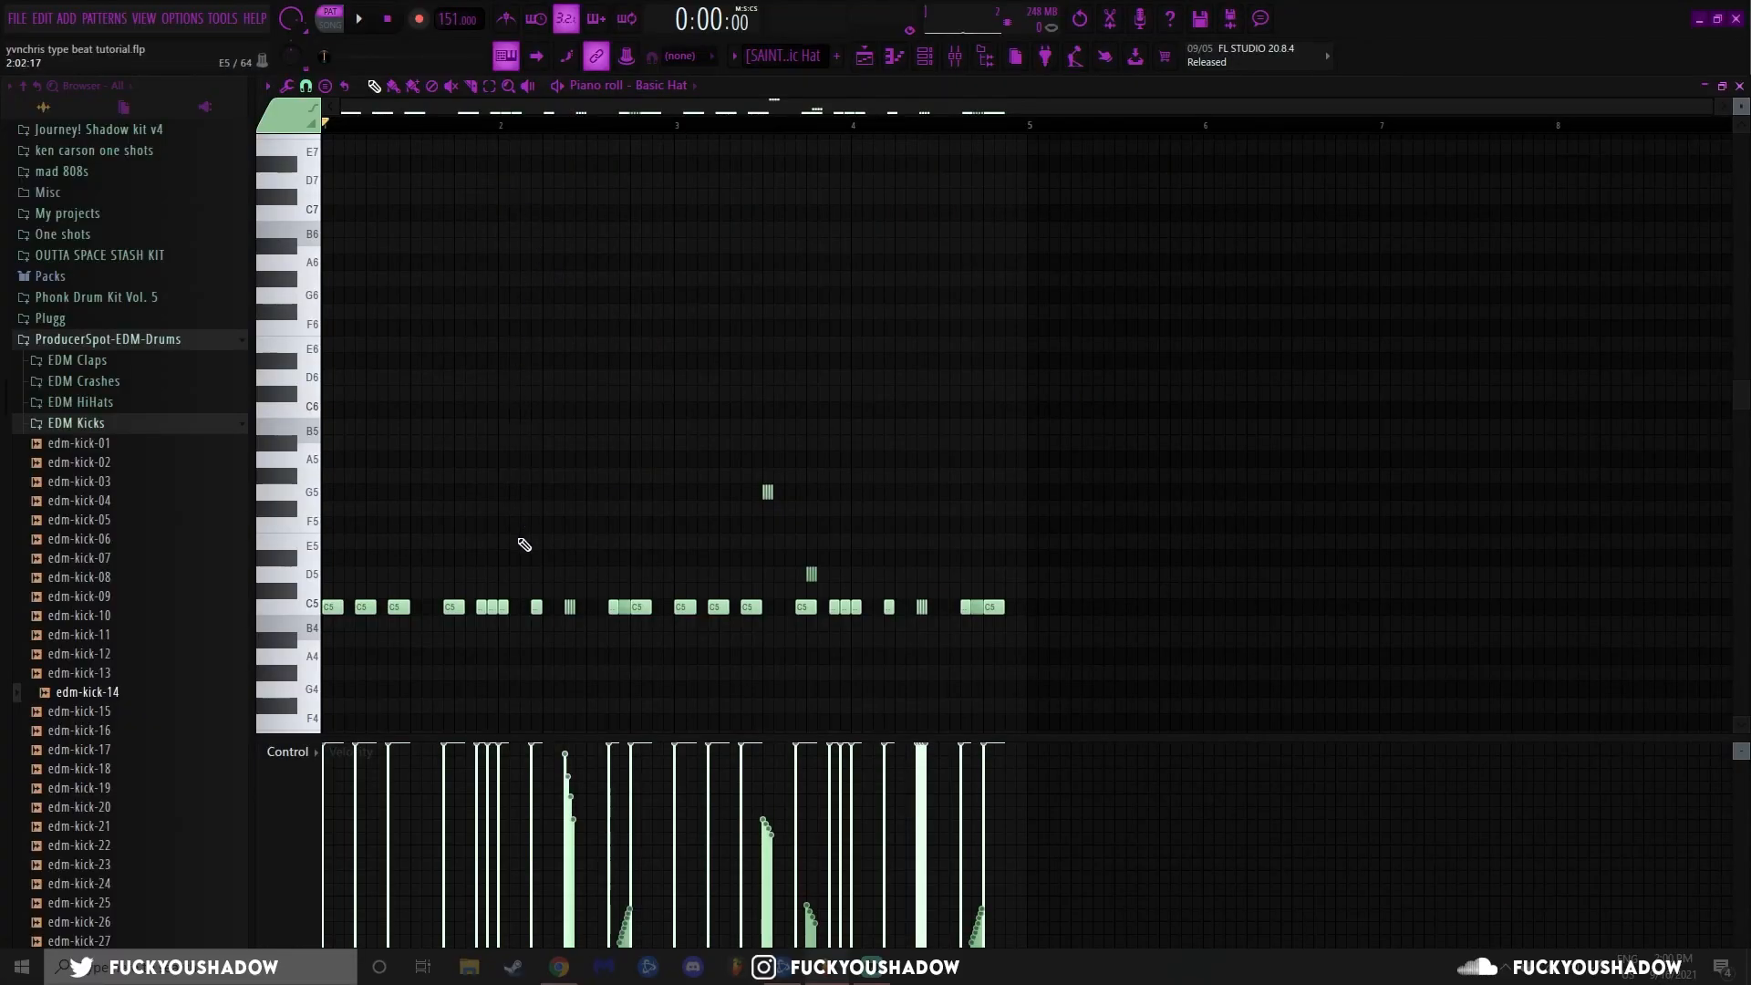
scroll(520, 544, "up", 4)
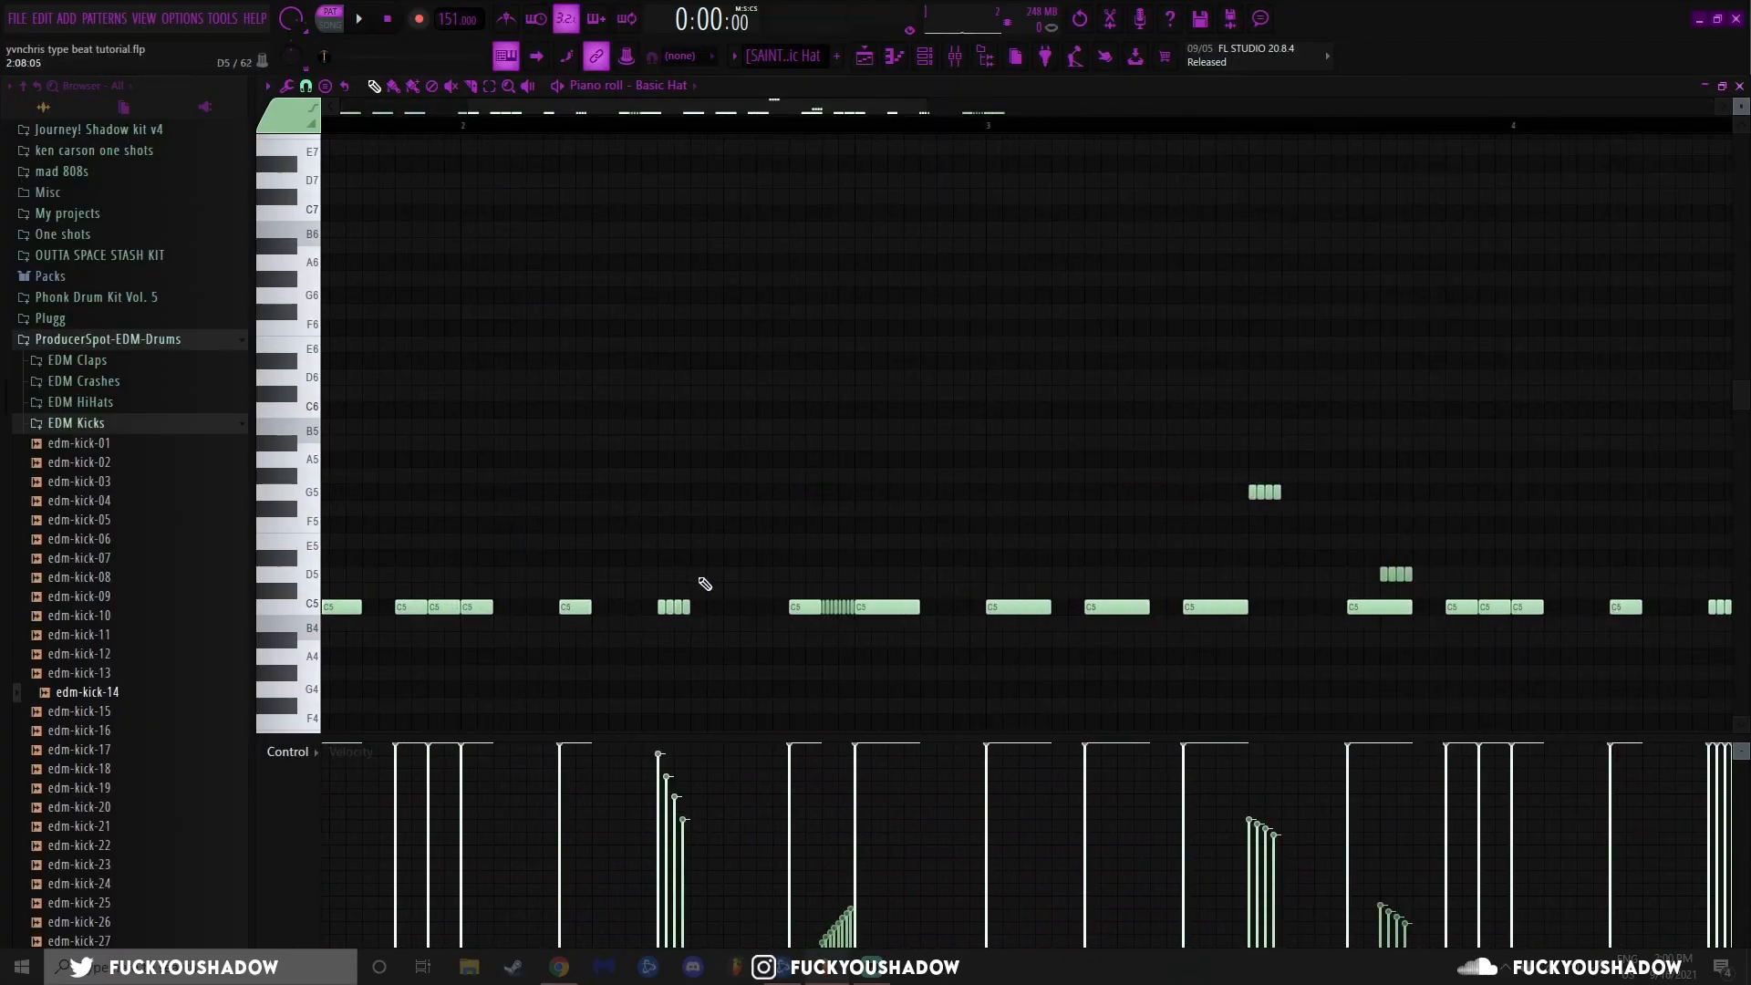
left_click_drag(649, 601, 692, 617)
left_click(708, 565, "ctrl")
scroll(735, 487, "down", 4)
left_click_drag(737, 453, 860, 580)
left_click(821, 538, "ctrl")
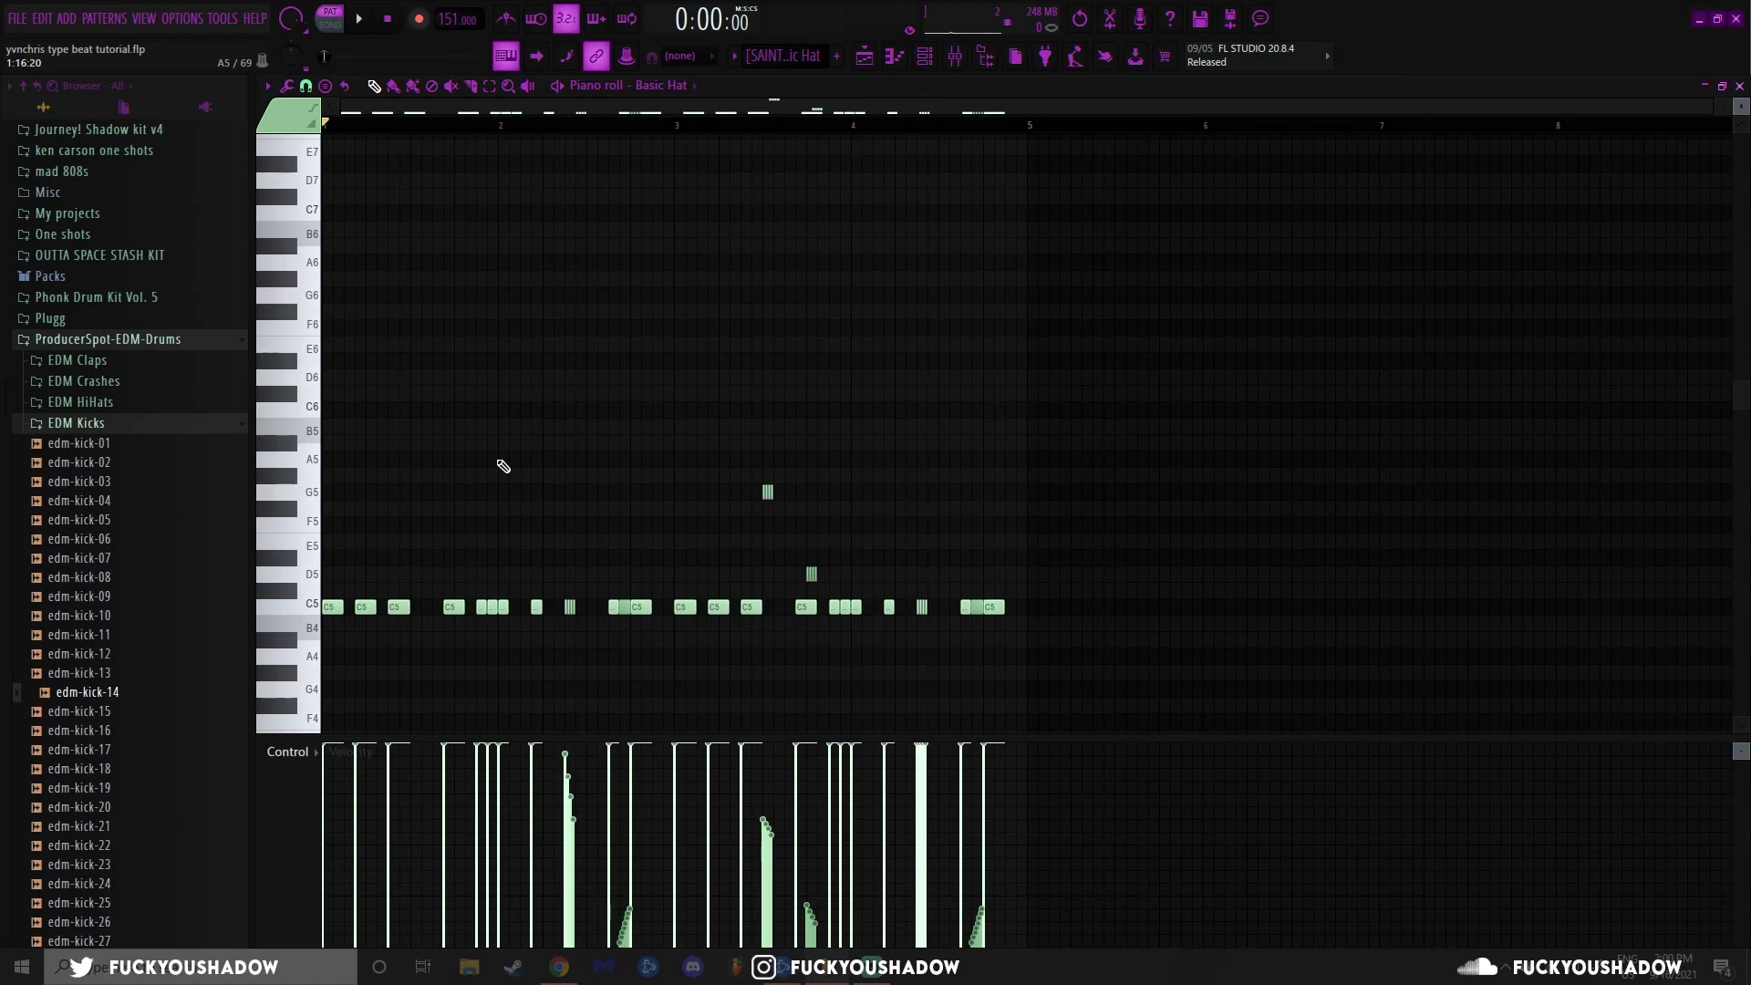
Examine the fast hi-hat roll with rising velocities near the end of bar 2 and play it back
scroll(638, 658, "up", 5)
left_click_drag(593, 596, 653, 633)
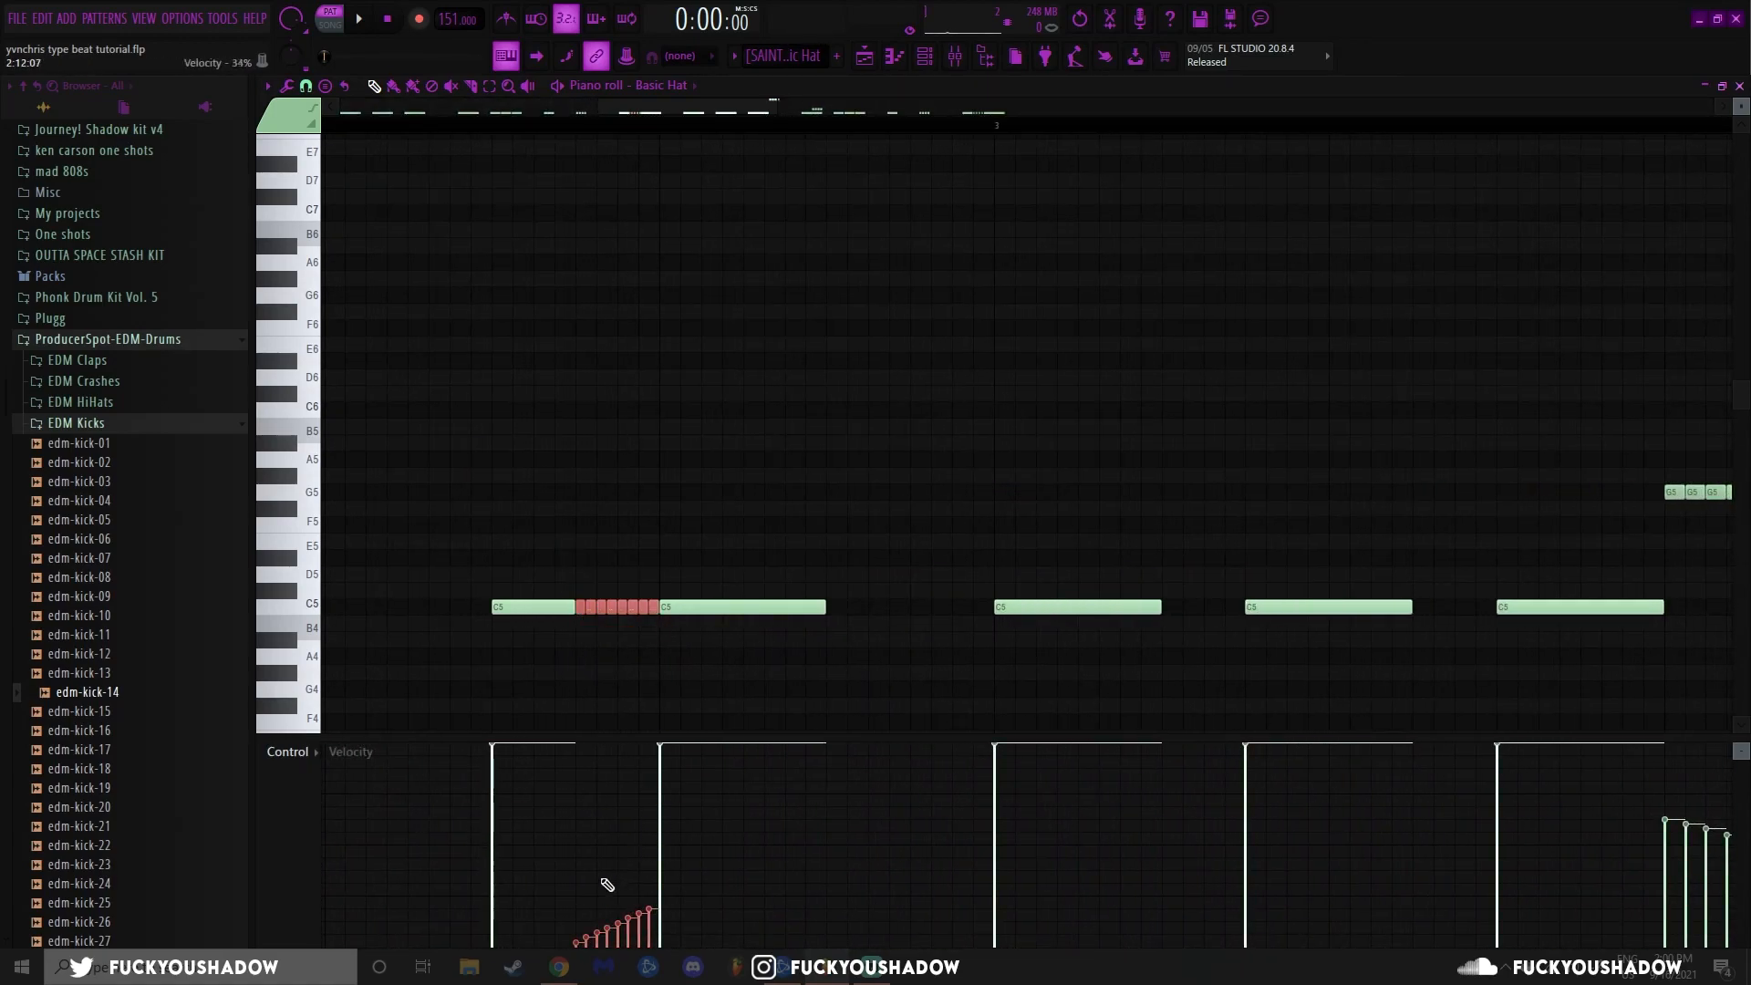
scroll(538, 438, "down", 5)
left_click(499, 128)
left_click(654, 339, "ctrl")
key("space")
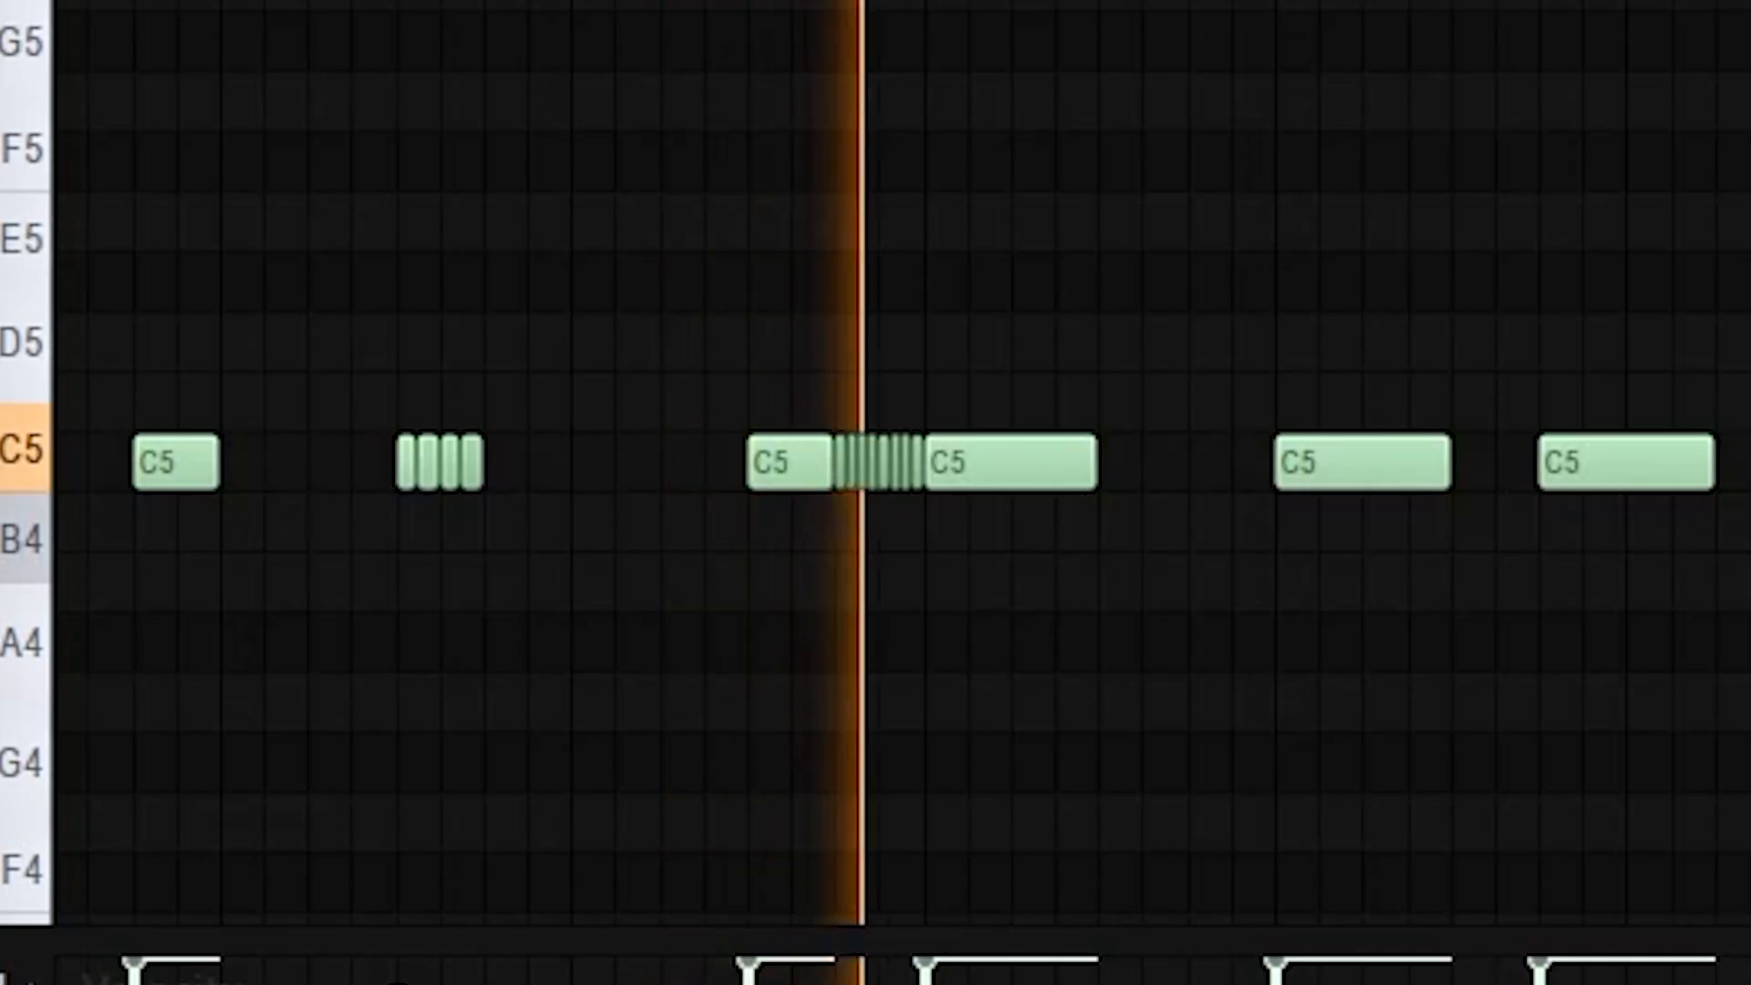
key("space")
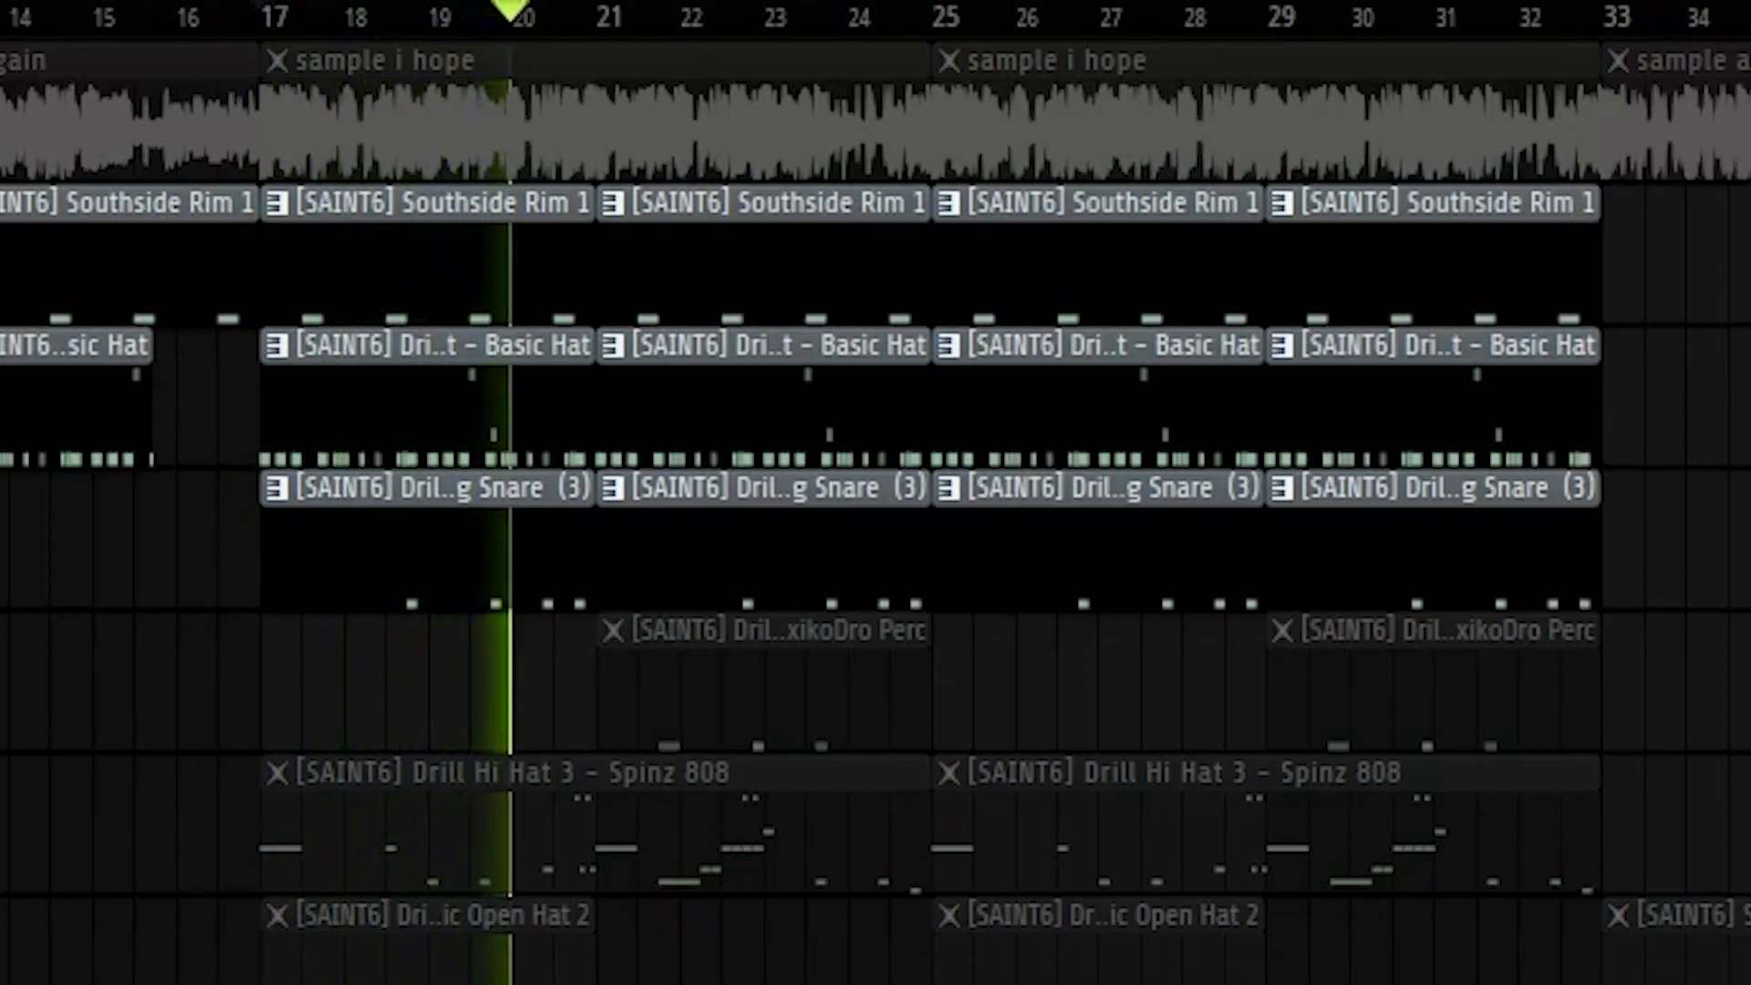
Unmute the rim and hat tracks and play them together with the MexikoDro Perc track in the playlist
key("space")
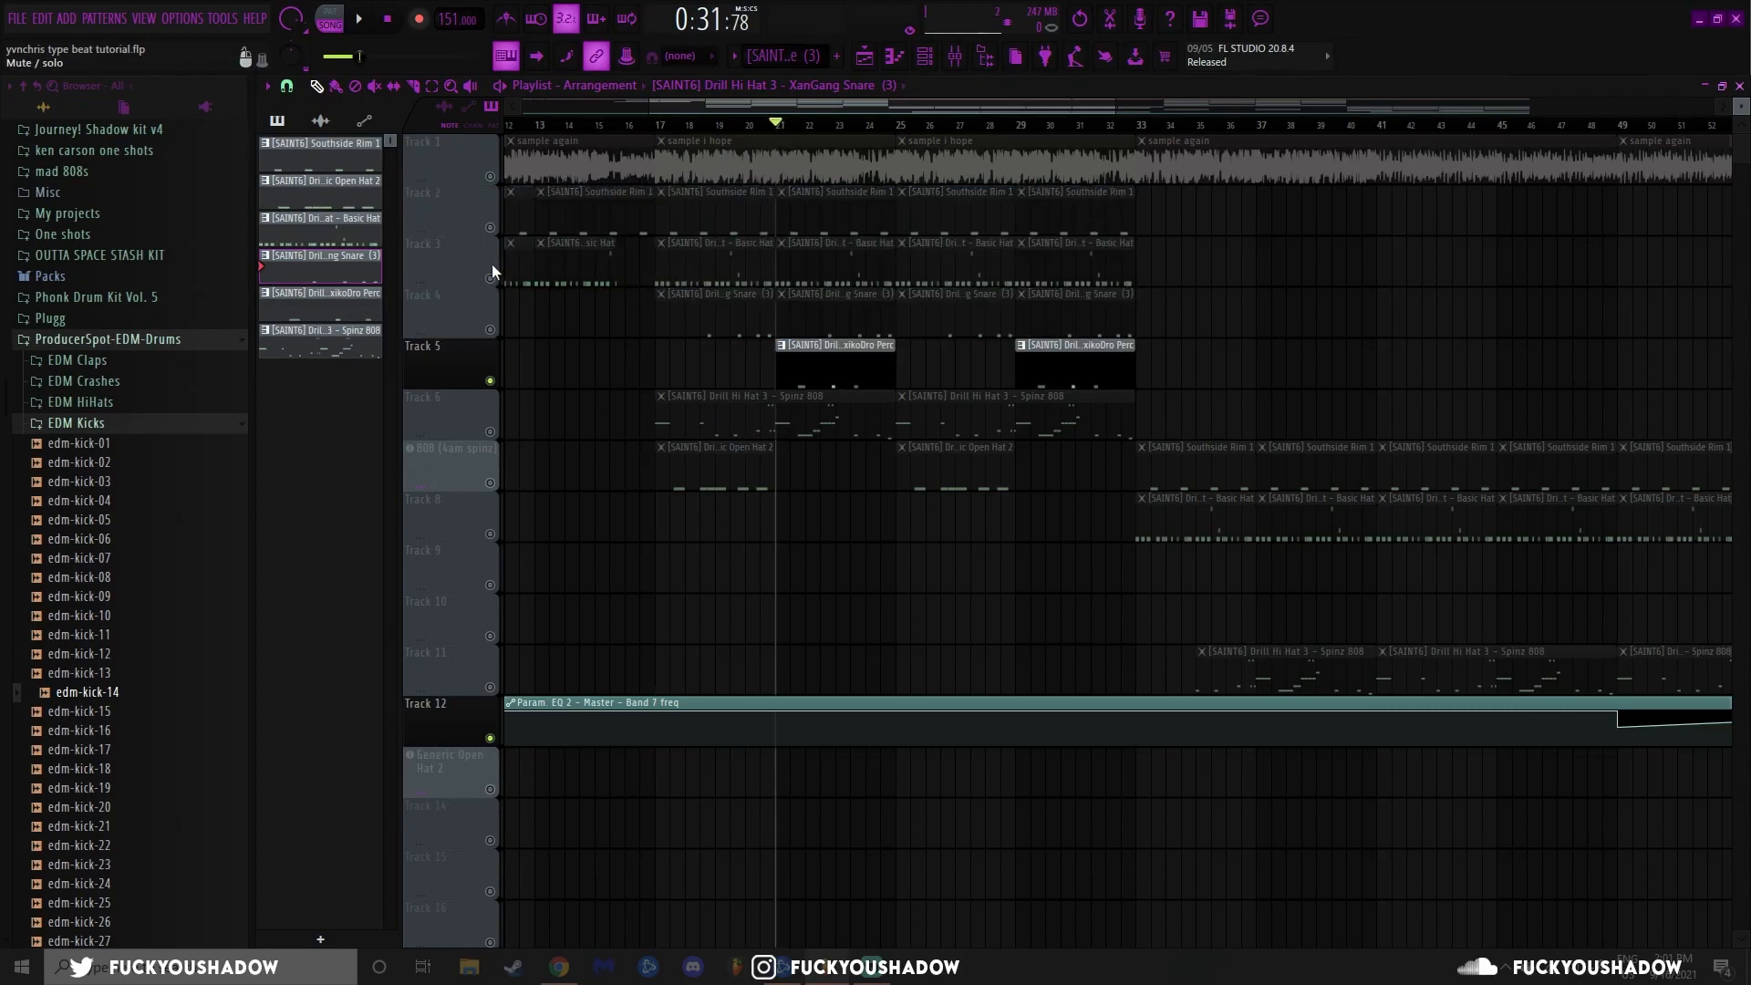
left_click(491, 227)
left_click(491, 278)
key("space")
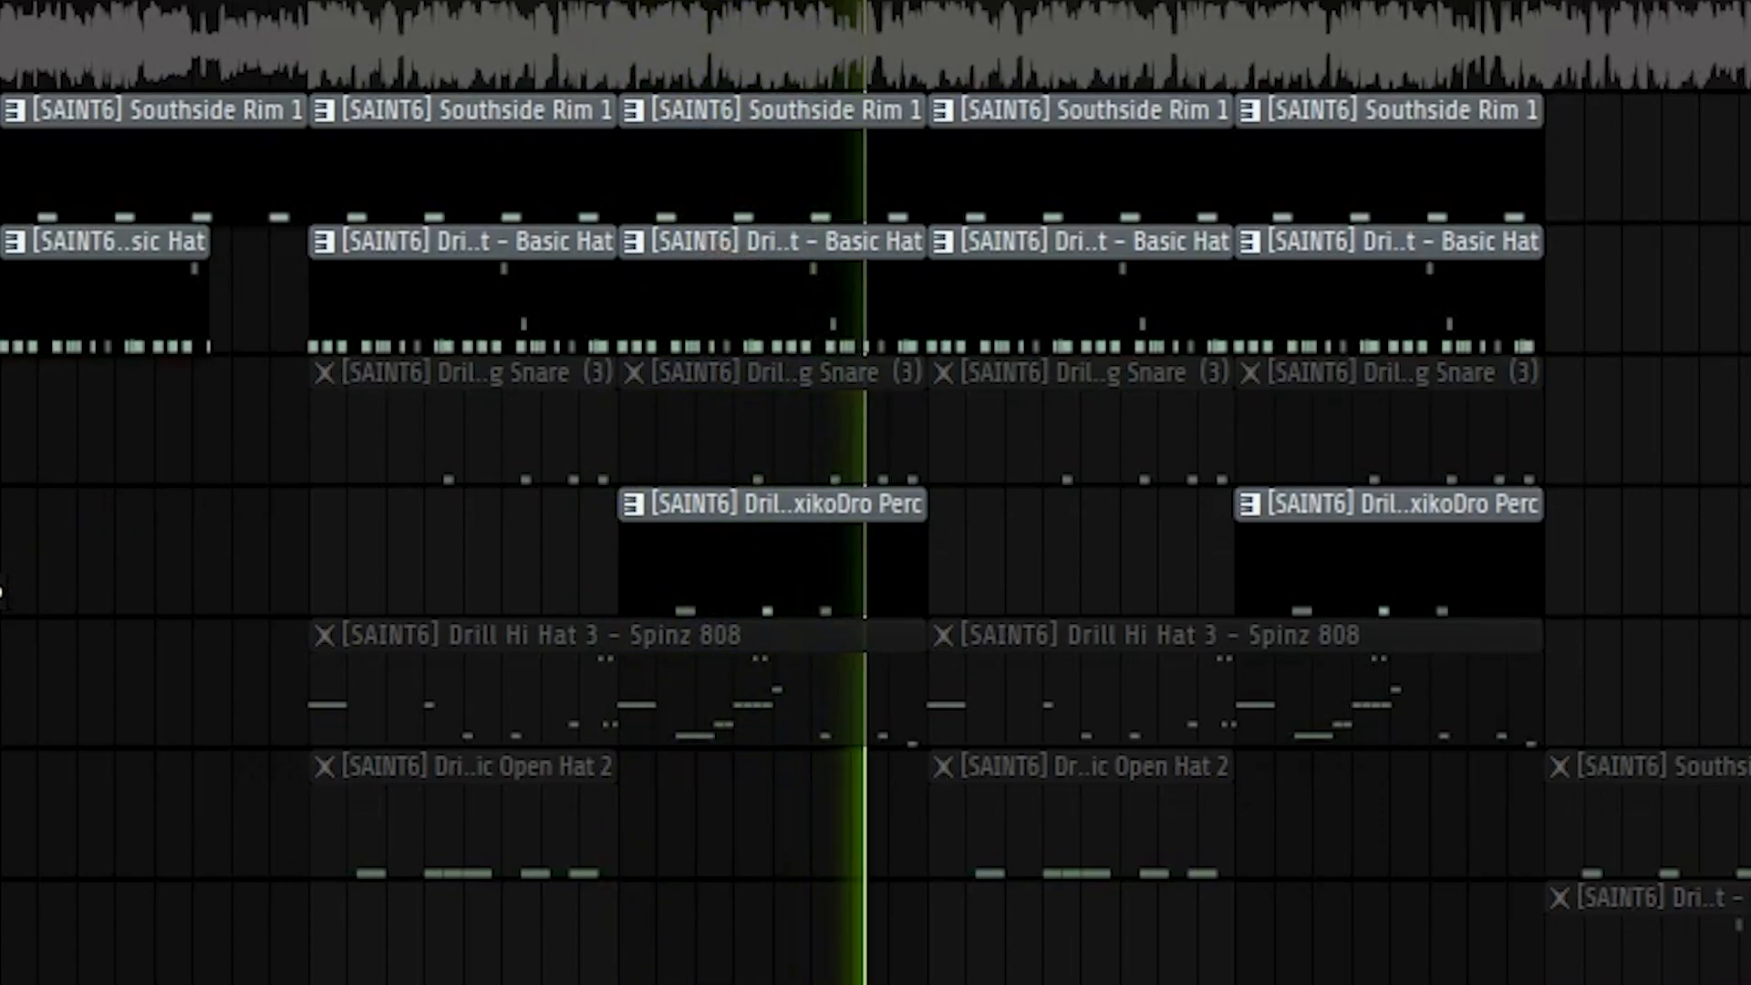
key("space")
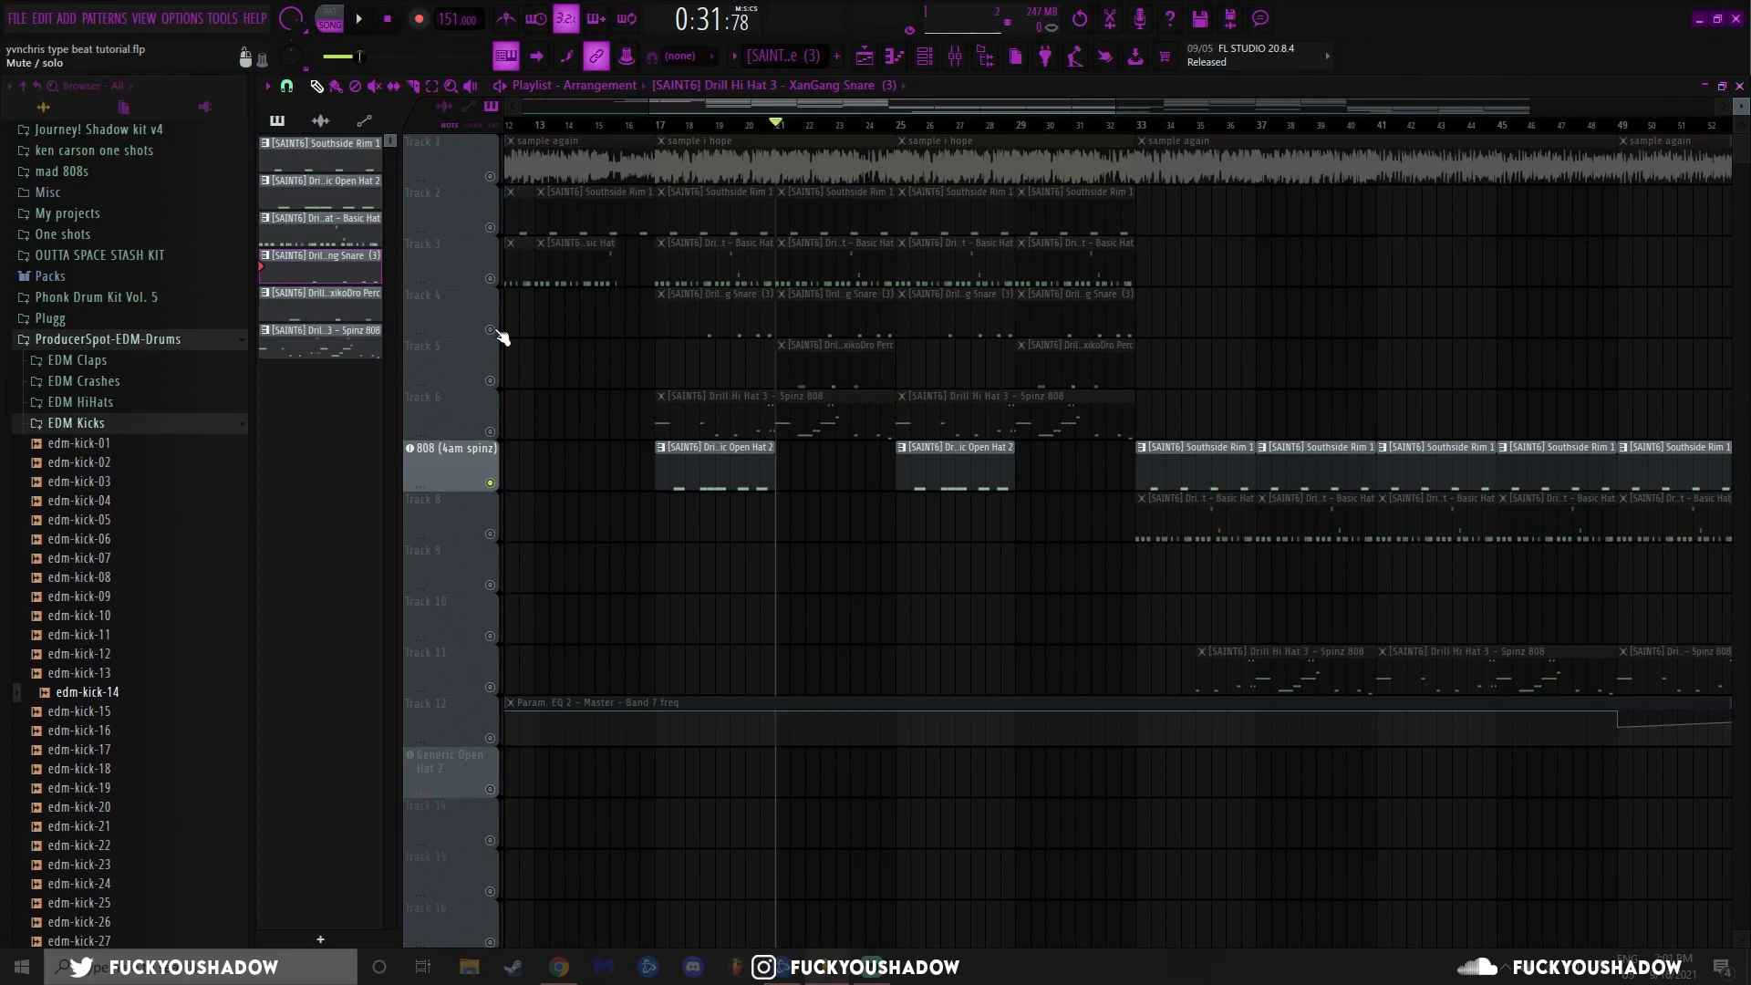
Unmute the snare, hat and rim tracks beside the open hat and play them together from bar 17
left_click(490, 329)
left_click(490, 278)
left_click(490, 227)
left_click(655, 124)
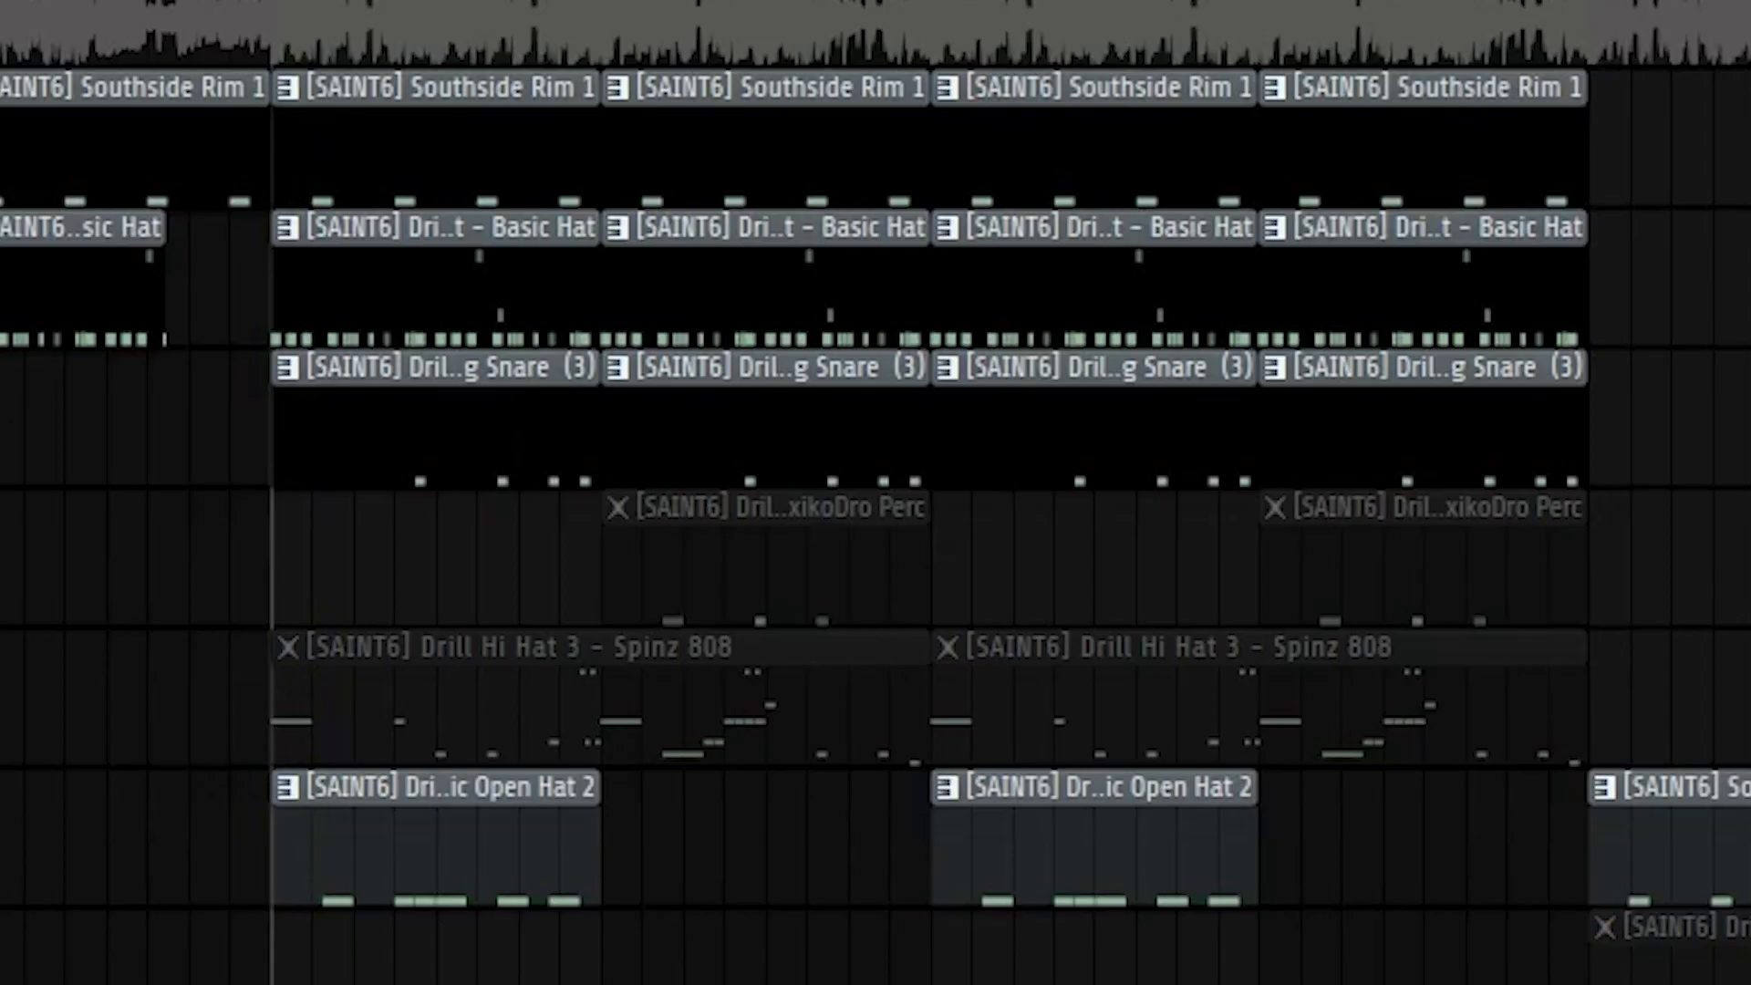
key("space")
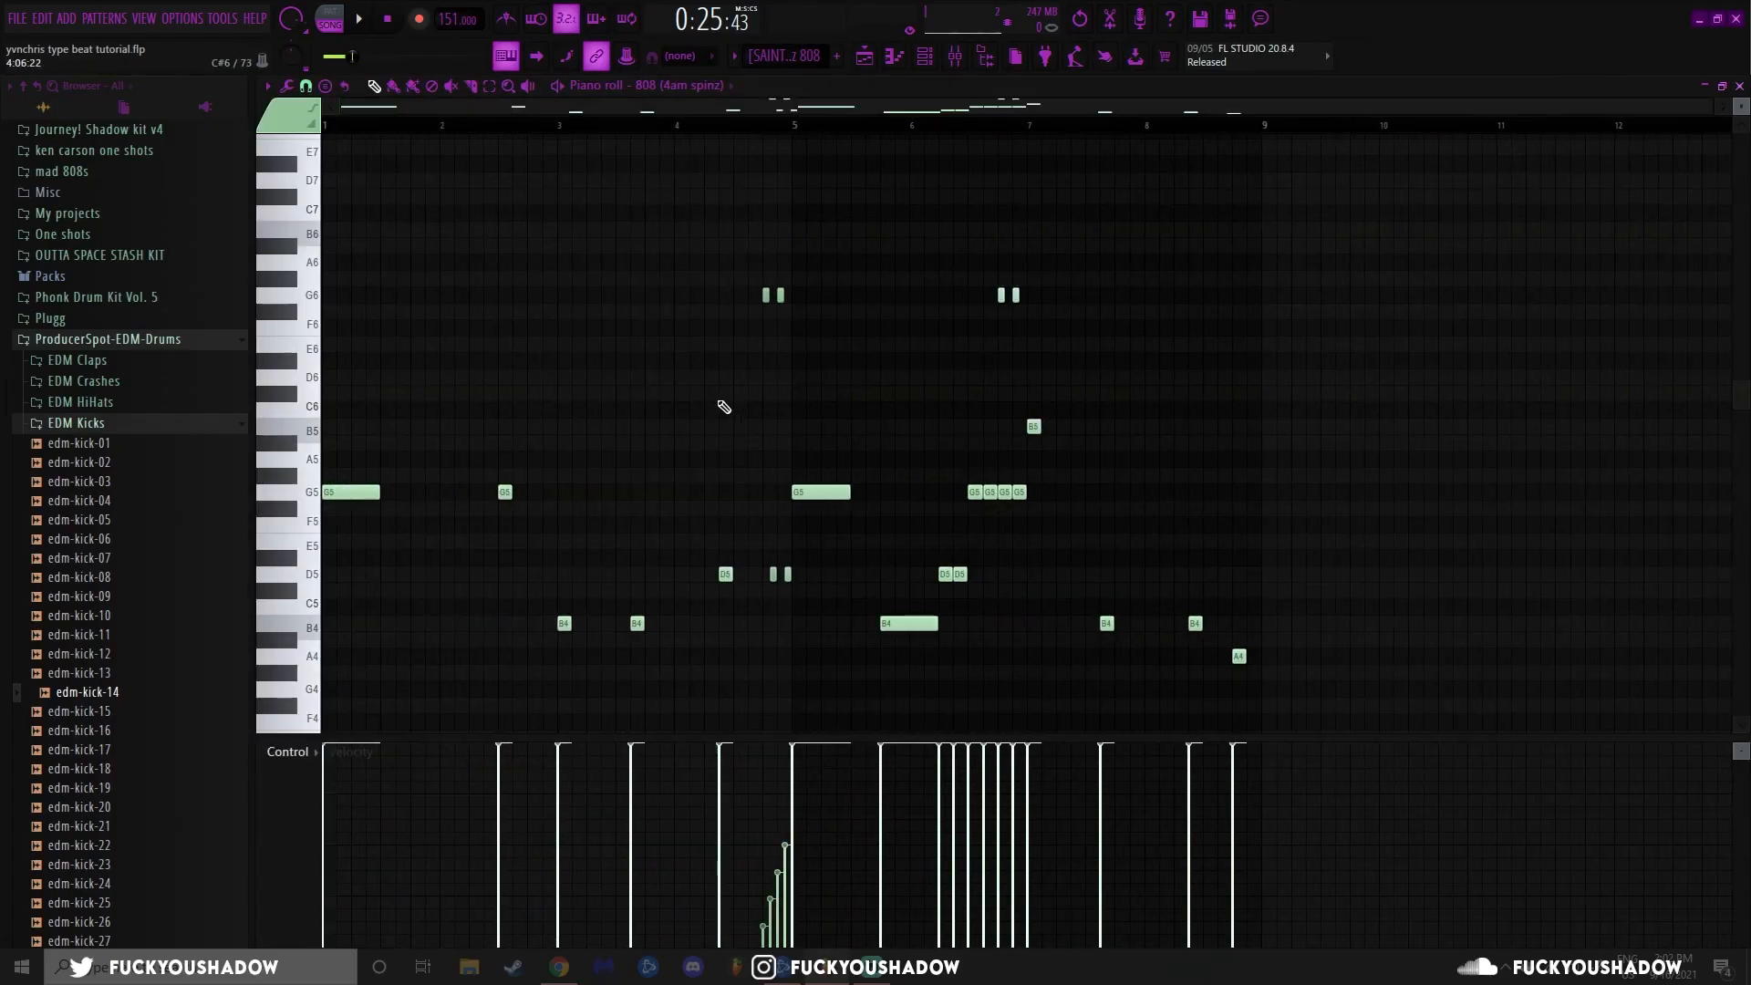
Switch playback to pattern mode and play the 808 (4am spinz) pattern from its start
left_click(334, 18)
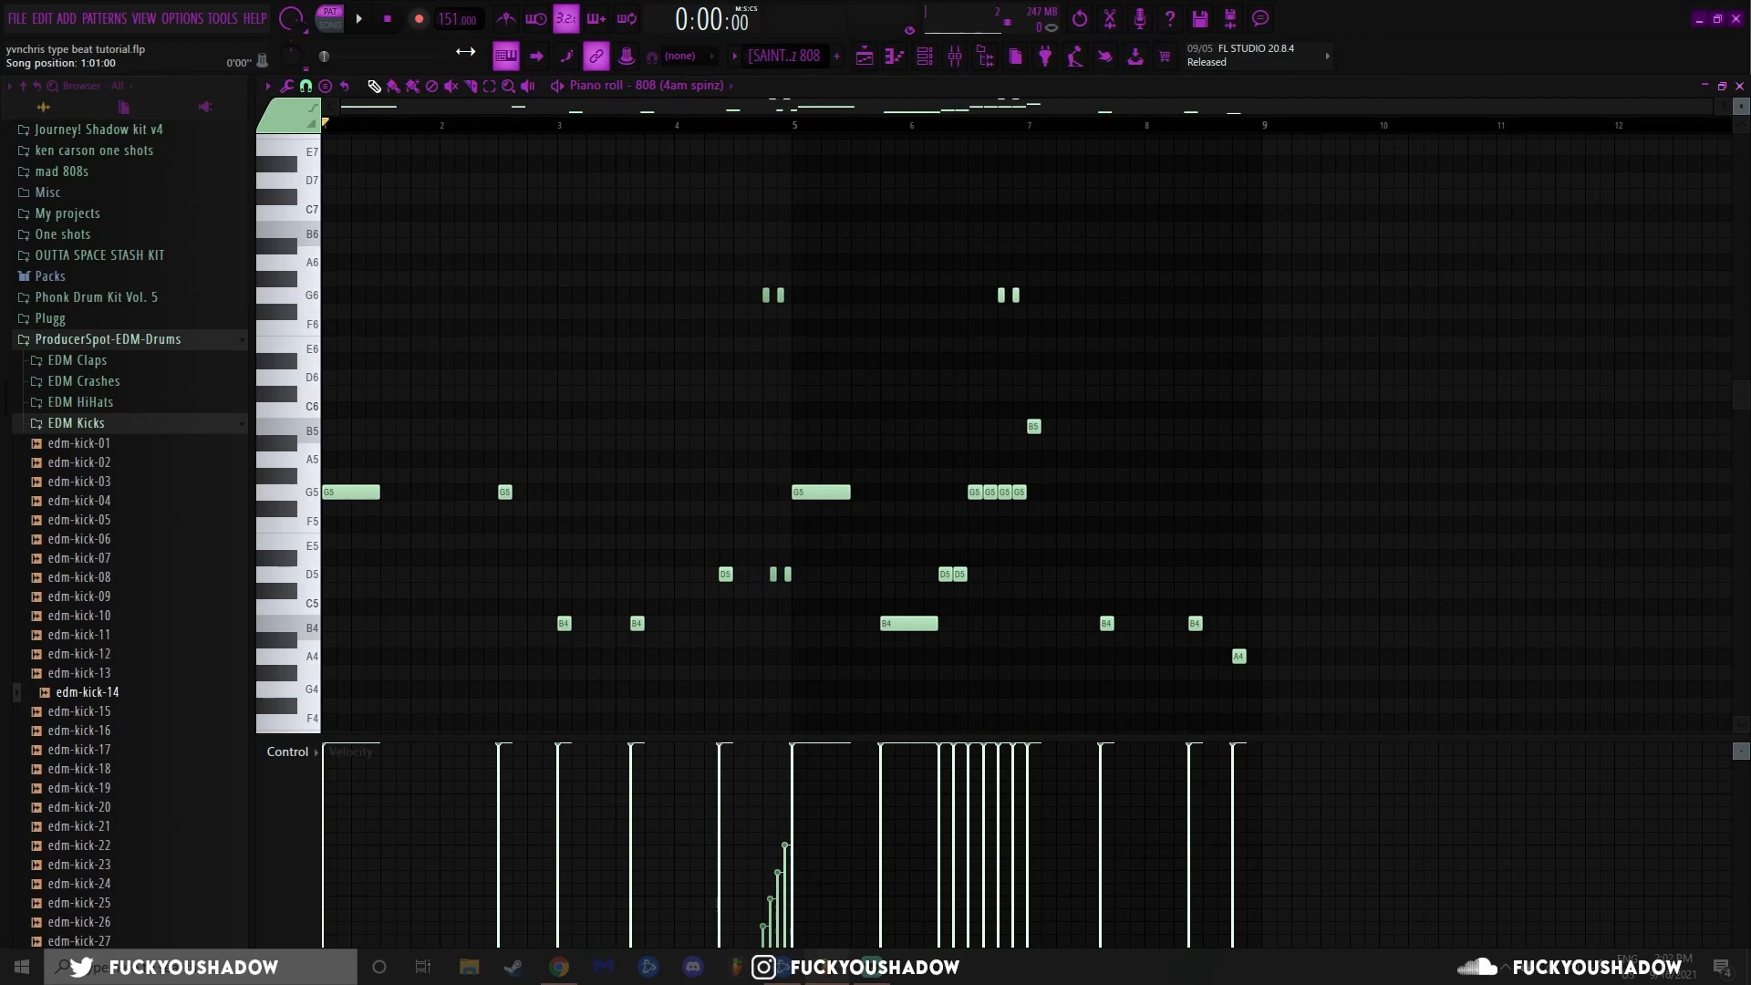
key("space")
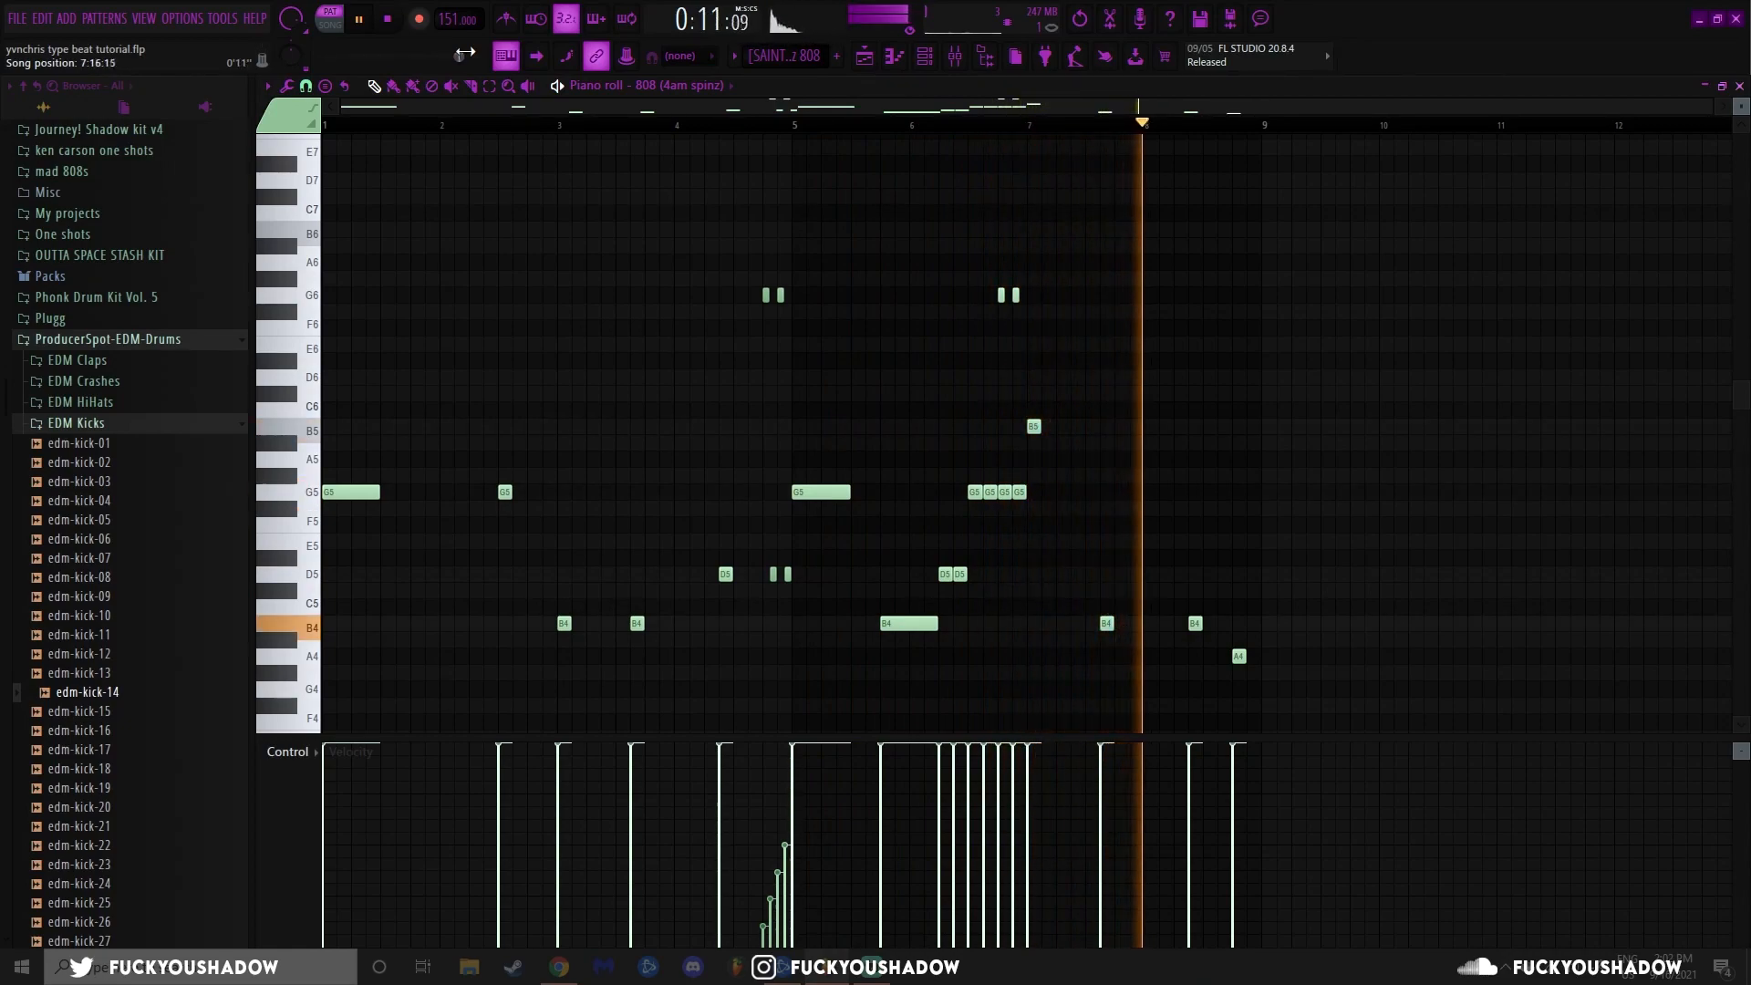
key("space")
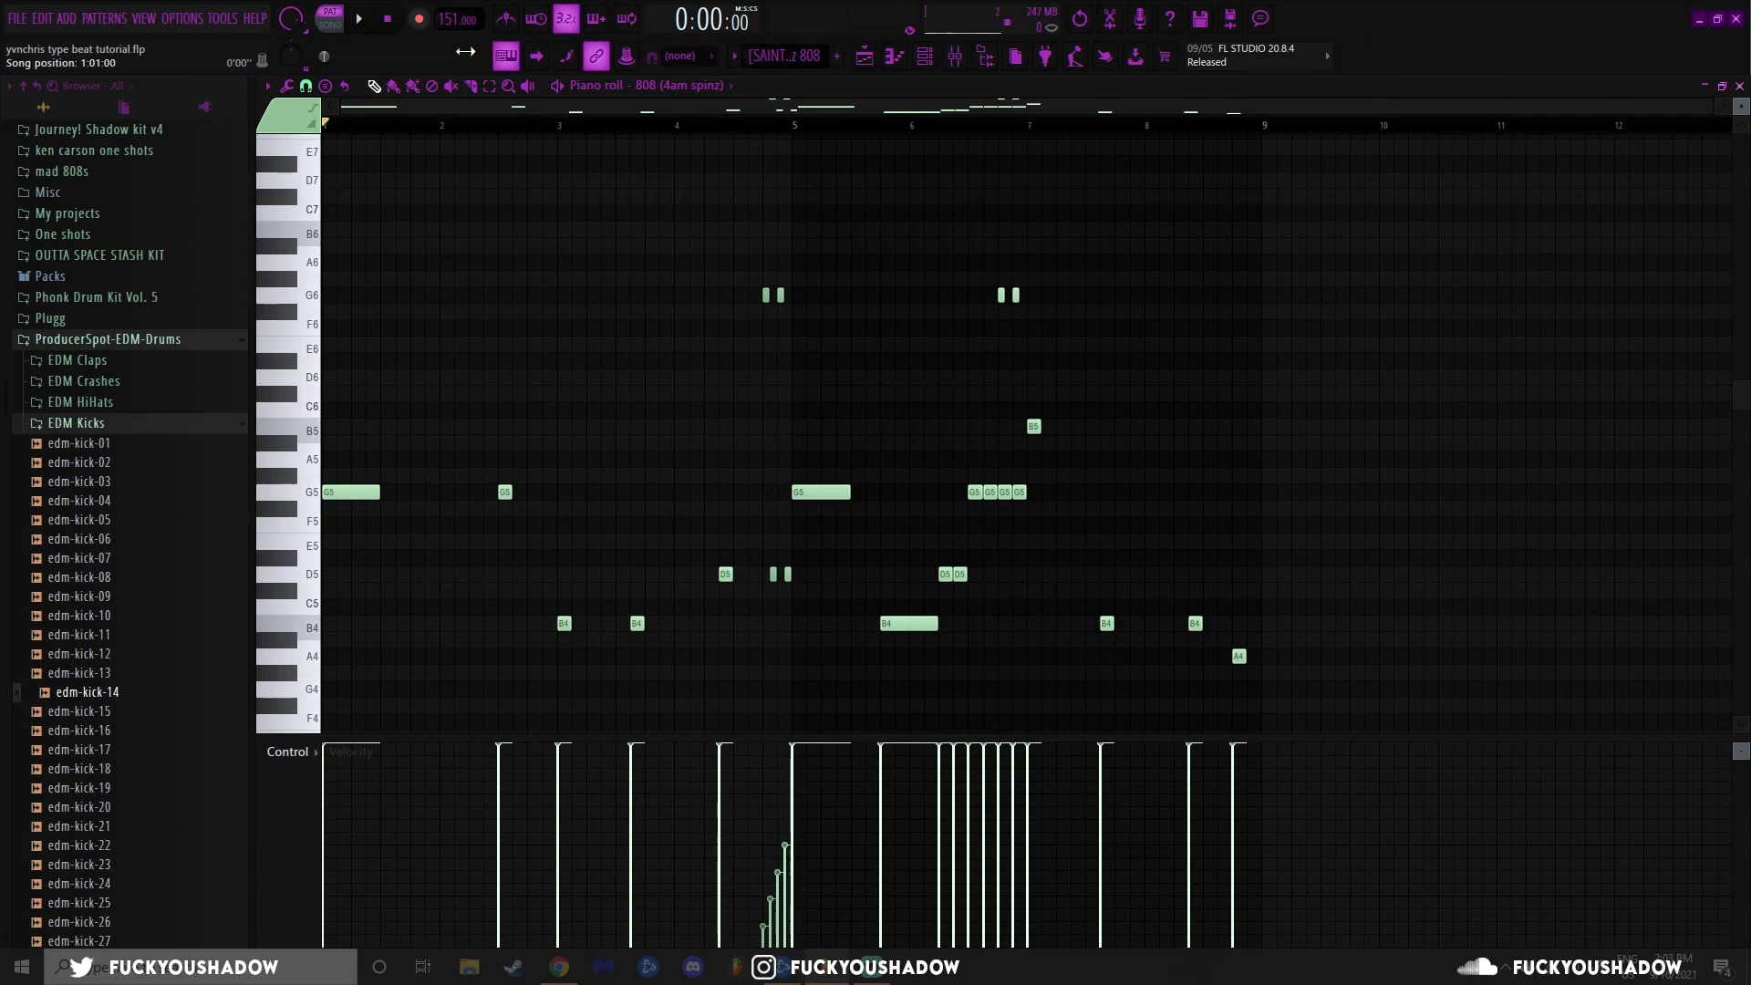
Open the B5 note's properties at bar 7 of the 808 pattern and check its slide option
left_click(887, 126)
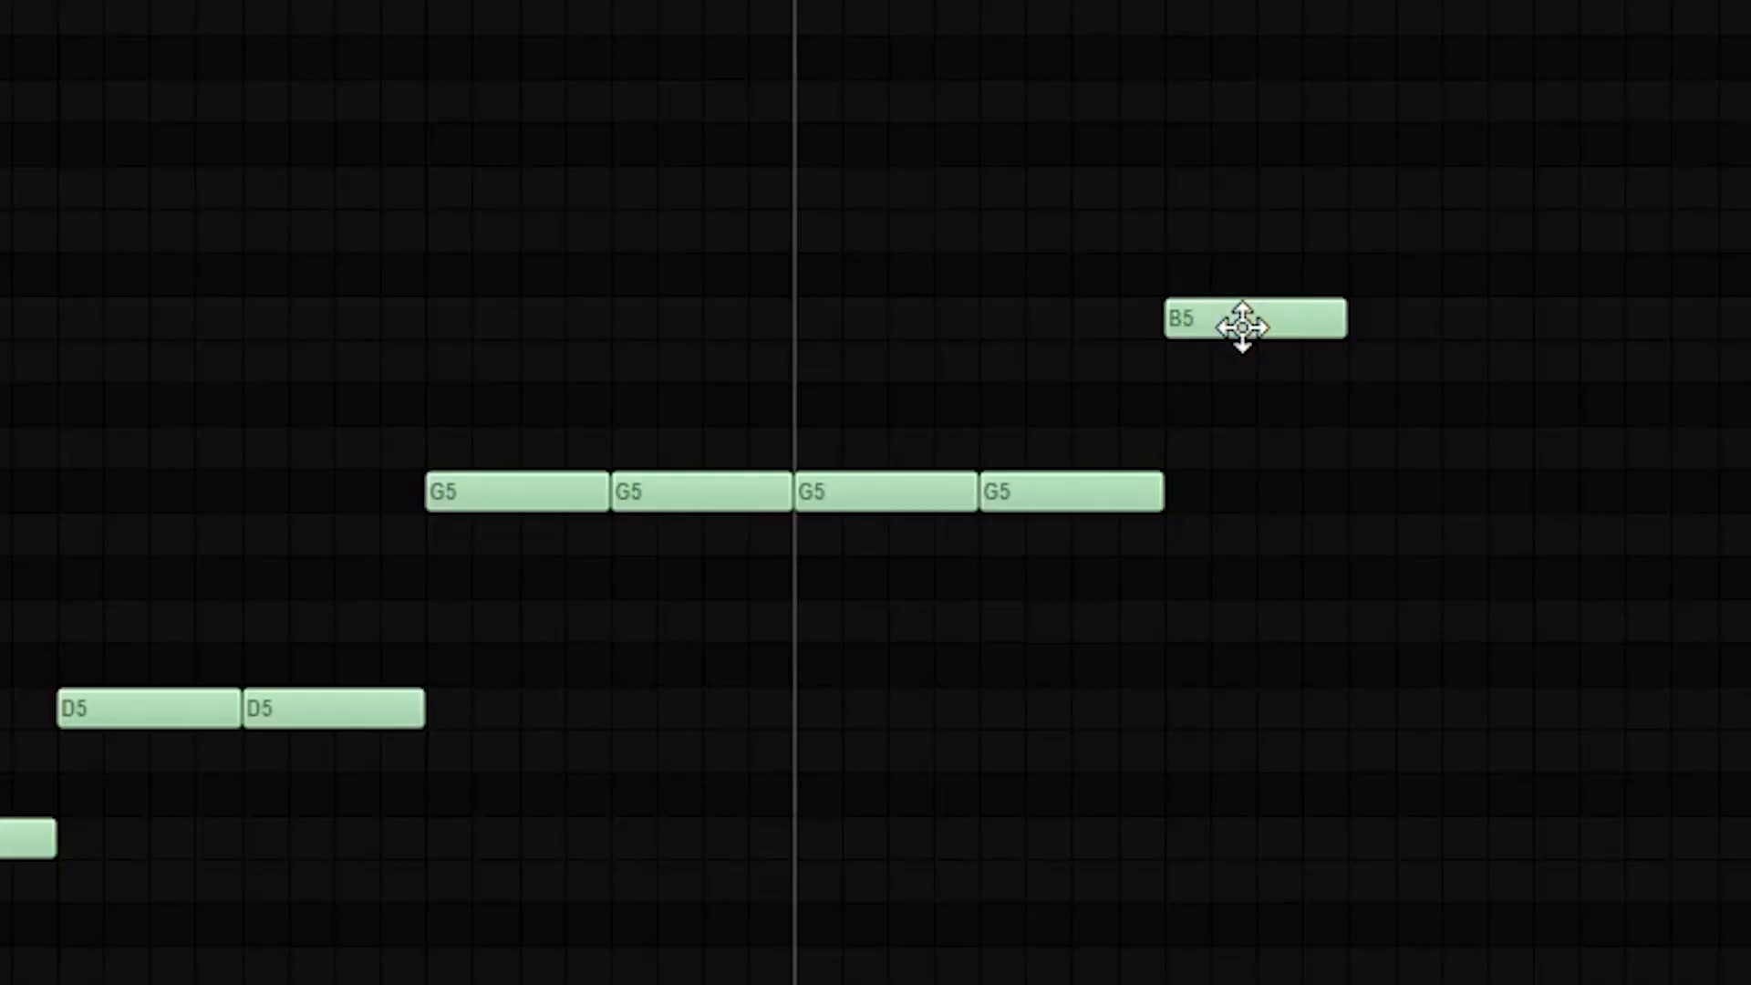
double_click(1242, 326)
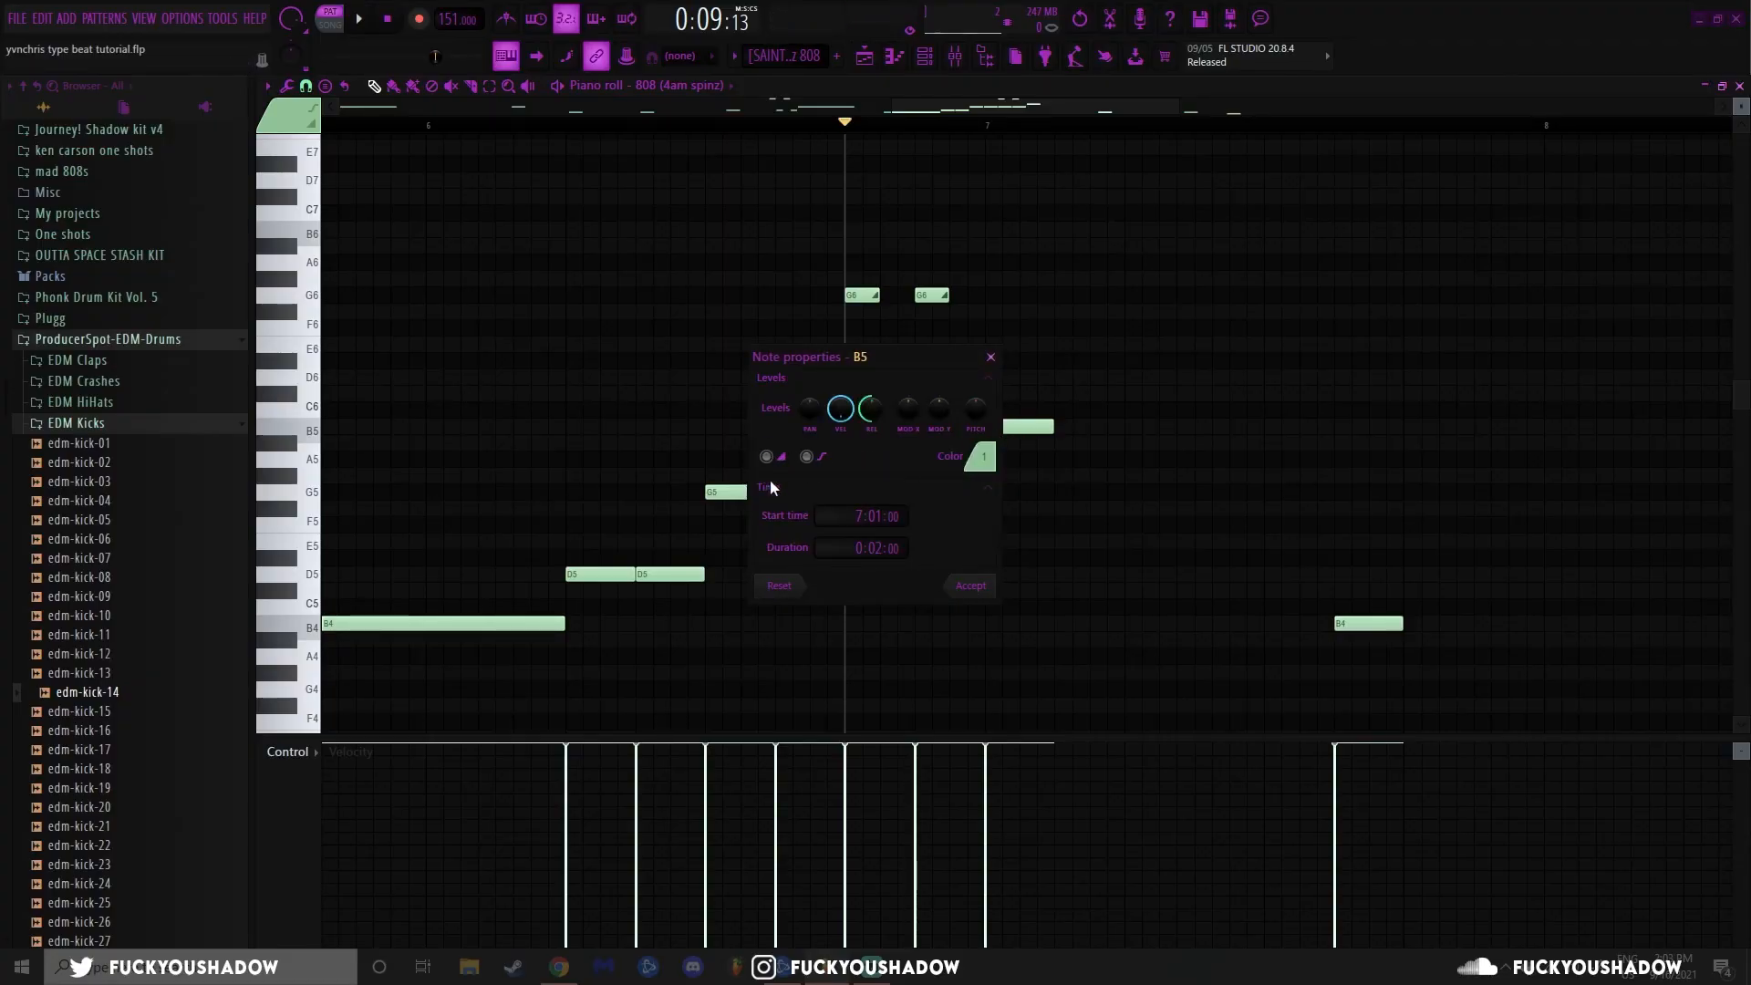
left_click(766, 456)
left_click(991, 358)
Examine the G6 slide notes and the repeated G5 notes beneath them in bar 6 of the 808 pattern
scroll(875, 319, "up", 3)
left_click_drag(770, 273, 1066, 308)
left_click(873, 462, "ctrl")
left_click_drag(876, 464, 1065, 544)
left_click(913, 388, "ctrl")
left_click_drag(787, 260, 1028, 337)
scroll(840, 282, "down", 4)
left_click(809, 245, "ctrl")
scroll(810, 245, "left", 4)
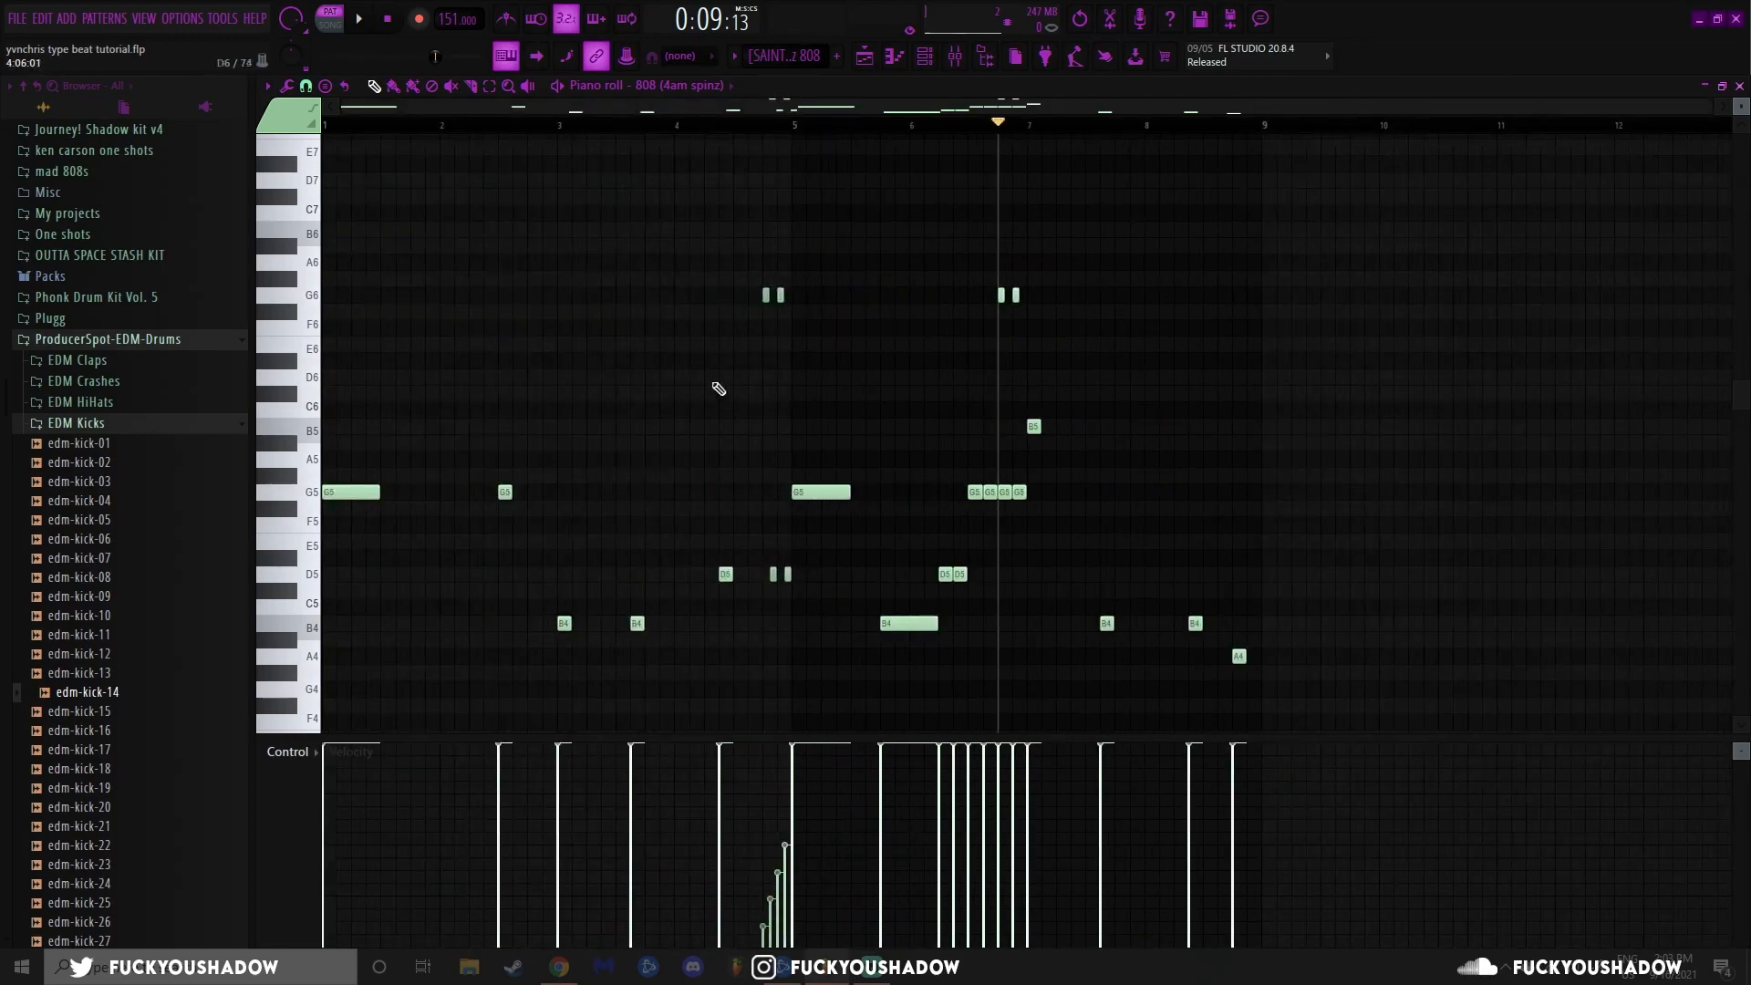
Play and examine the alternating G6 and D5 808 roll at the end of bar 4, and return to the playlist
left_click_drag(715, 239, 842, 609)
left_click(678, 122)
left_click_drag(681, 122, 711, 125)
key("space")
key("space")
left_click(814, 279, "ctrl")
scroll(813, 279, "down", 2)
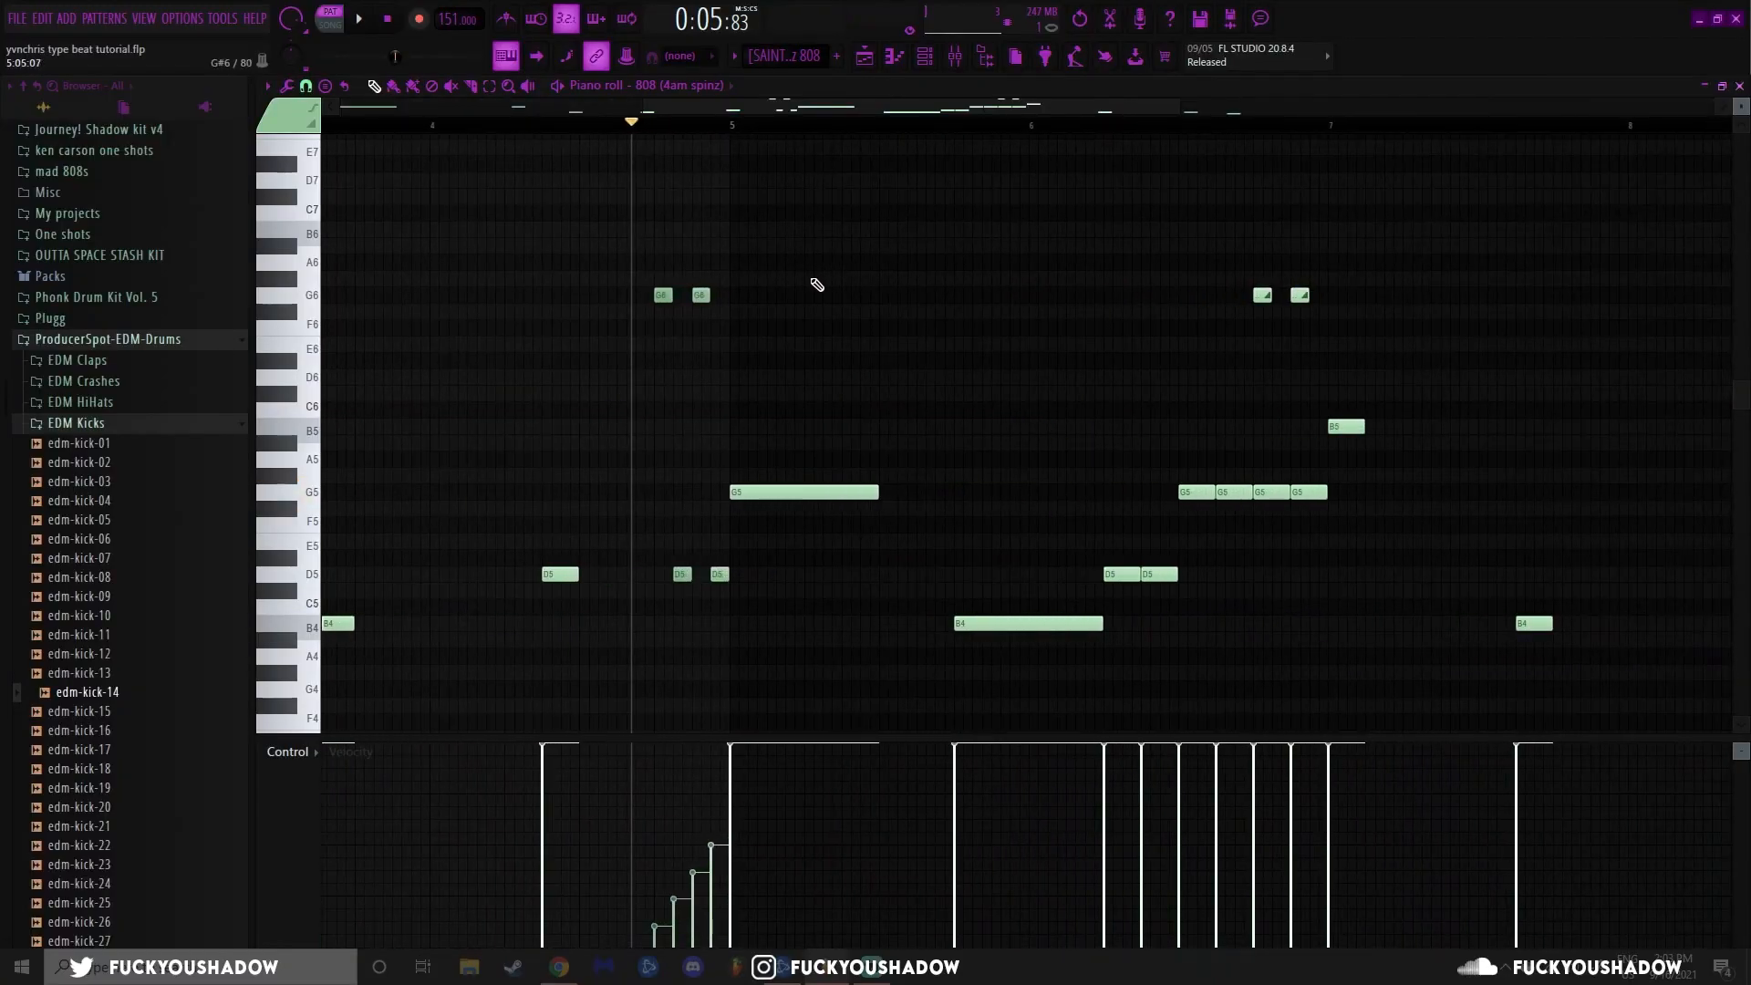
scroll(722, 447, "up", 3)
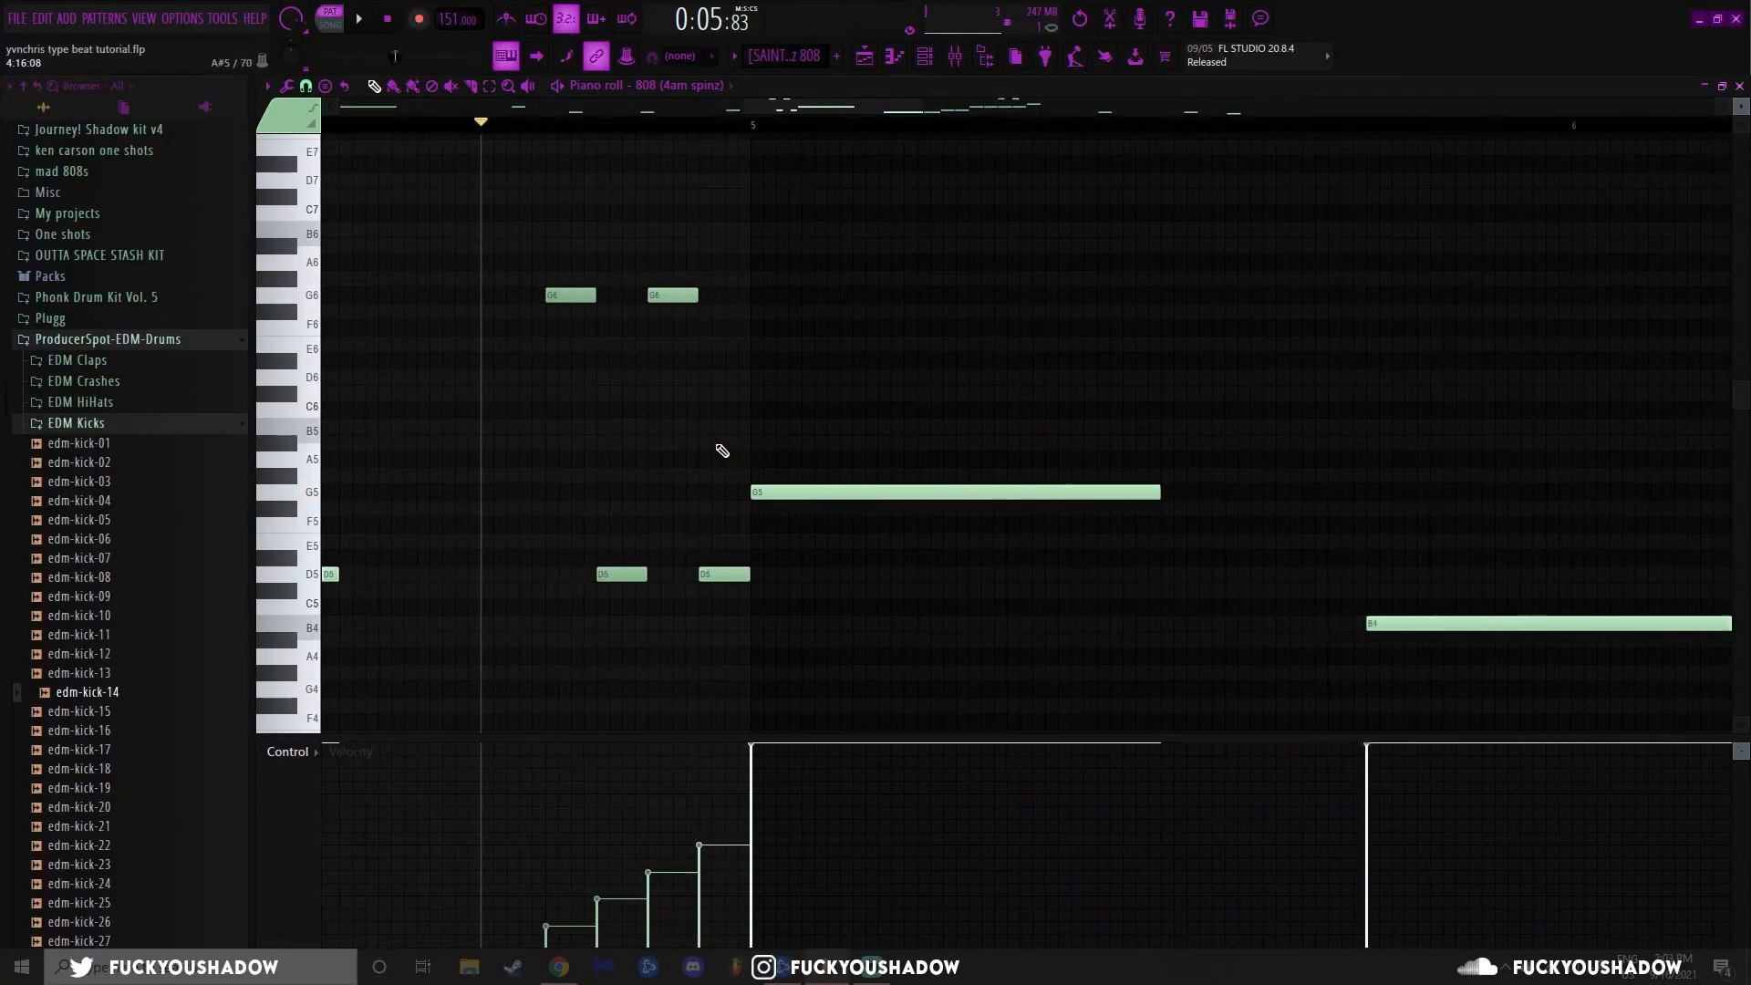
scroll(763, 419, "down", 5)
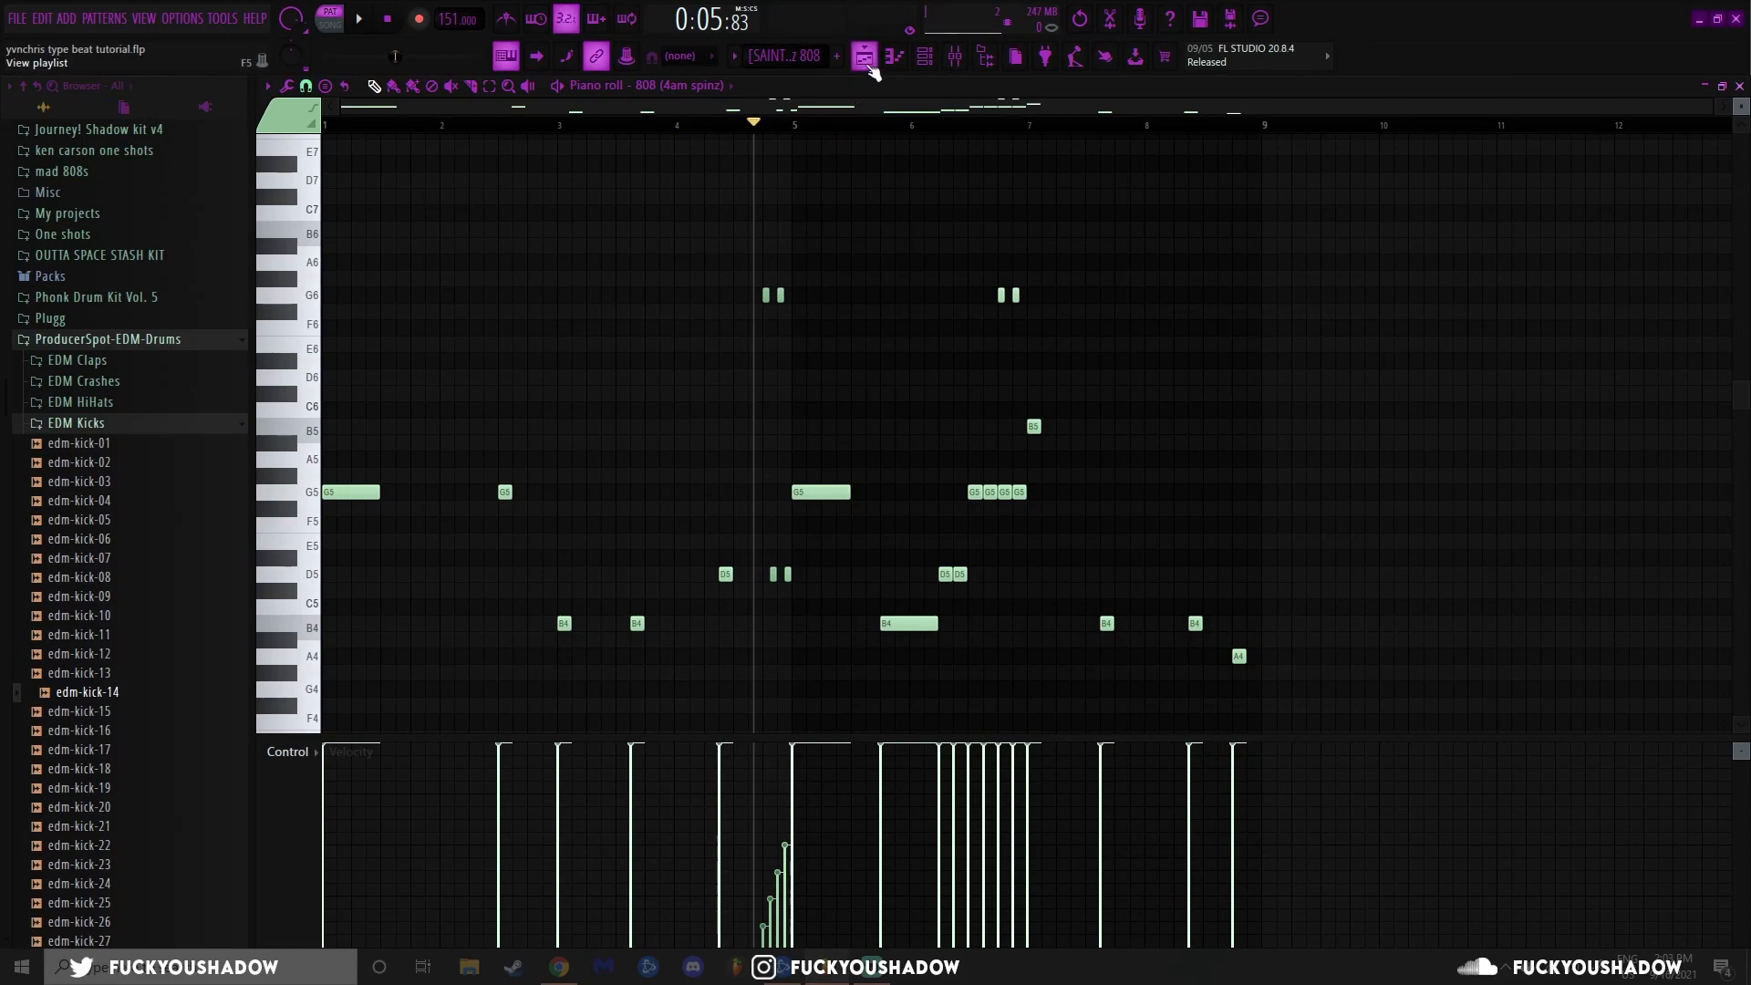
key("F5")
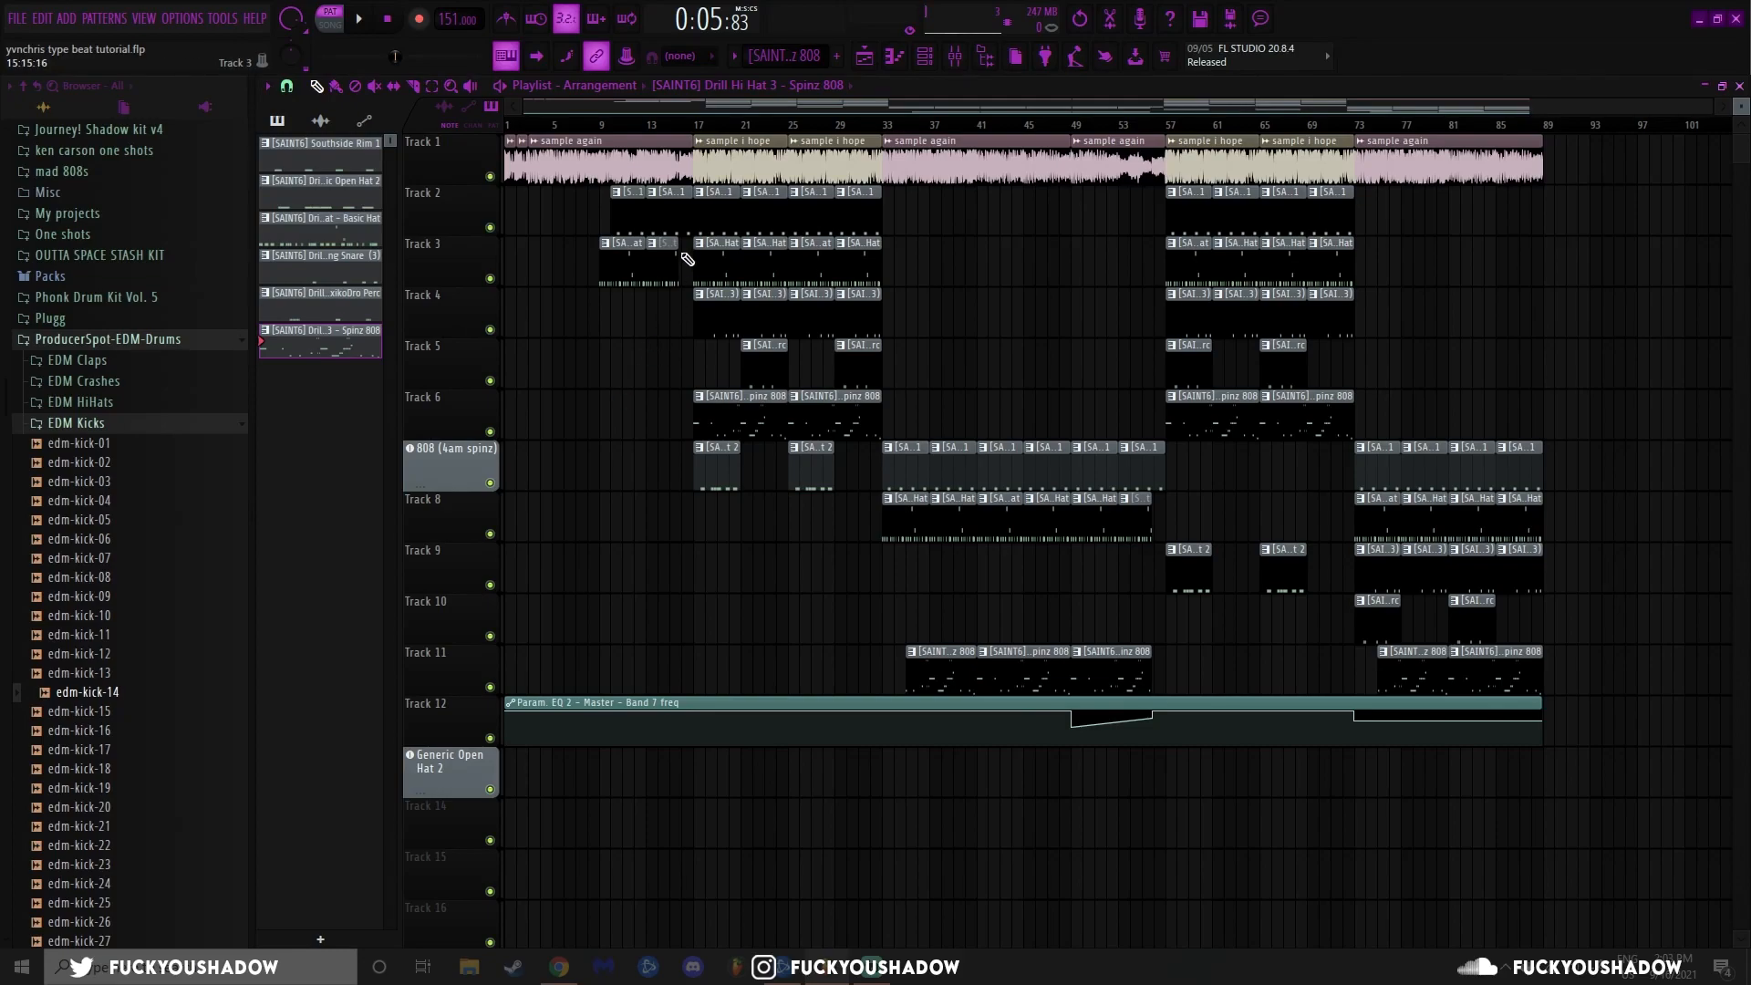
Select the arrangement's successive sections on the playlist timeline, from bar 17 through the final section ending at bar 89
left_click_drag(694, 126, 1071, 127)
left_click(690, 127, "ctrl")
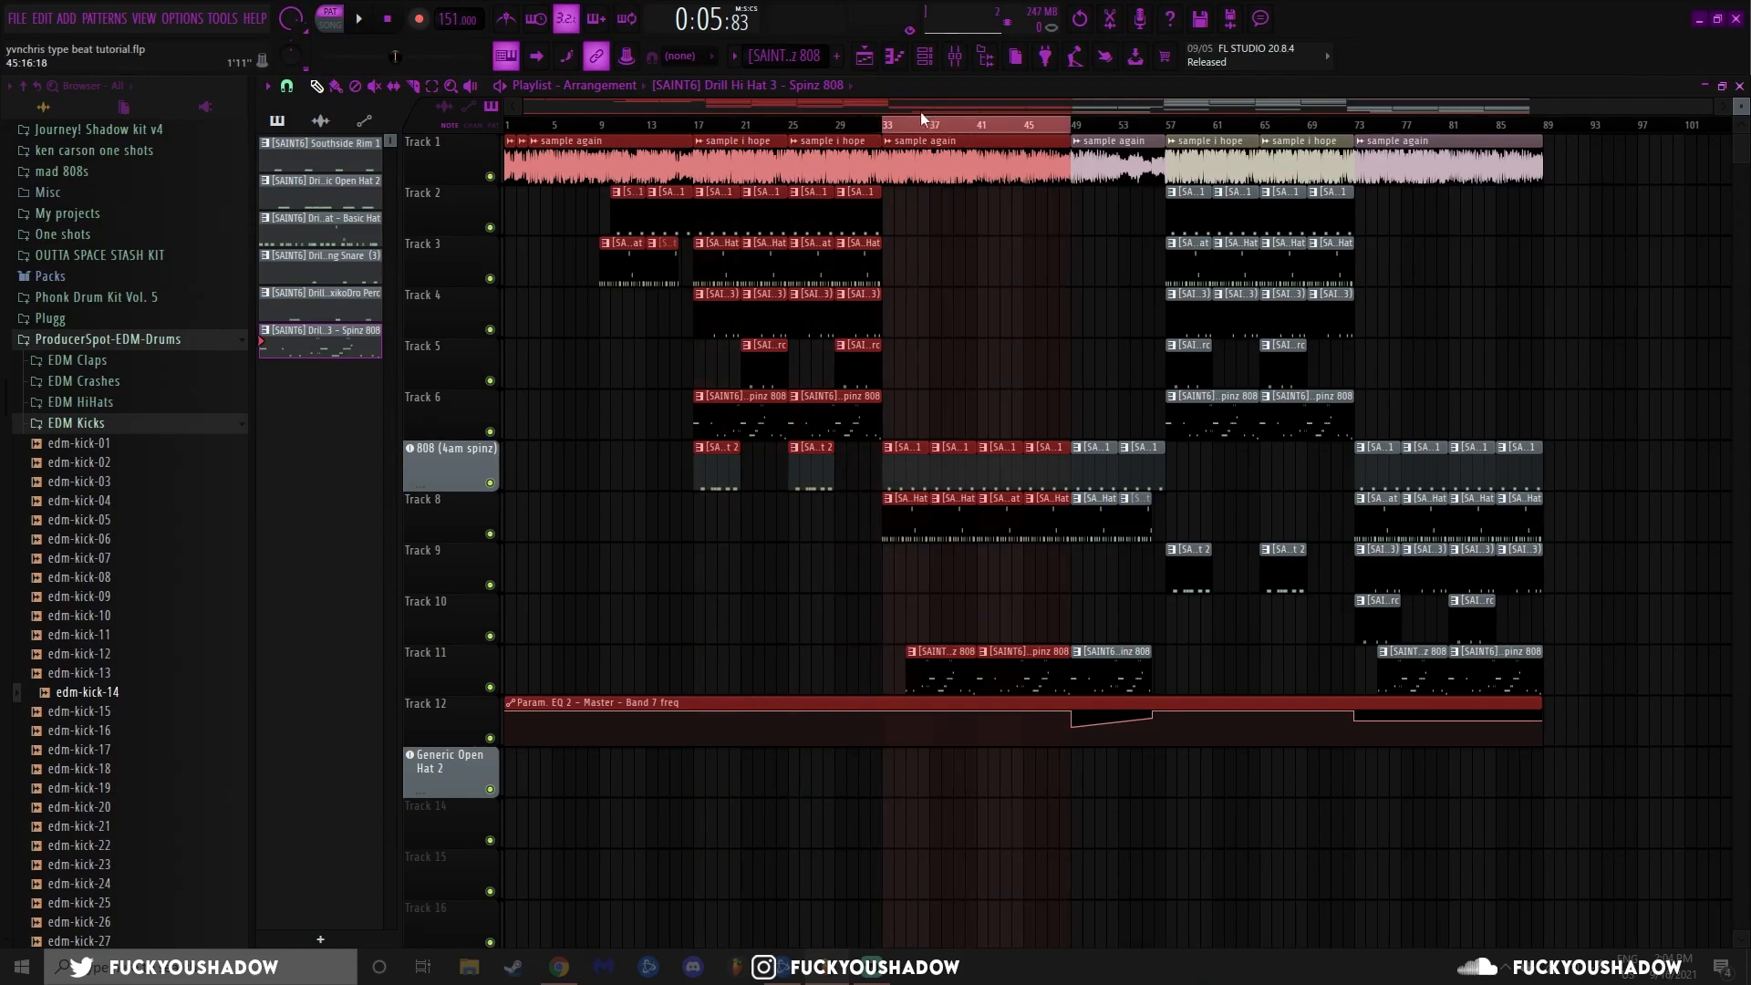
left_click_drag(886, 126, 1543, 139)
double_click(1531, 133)
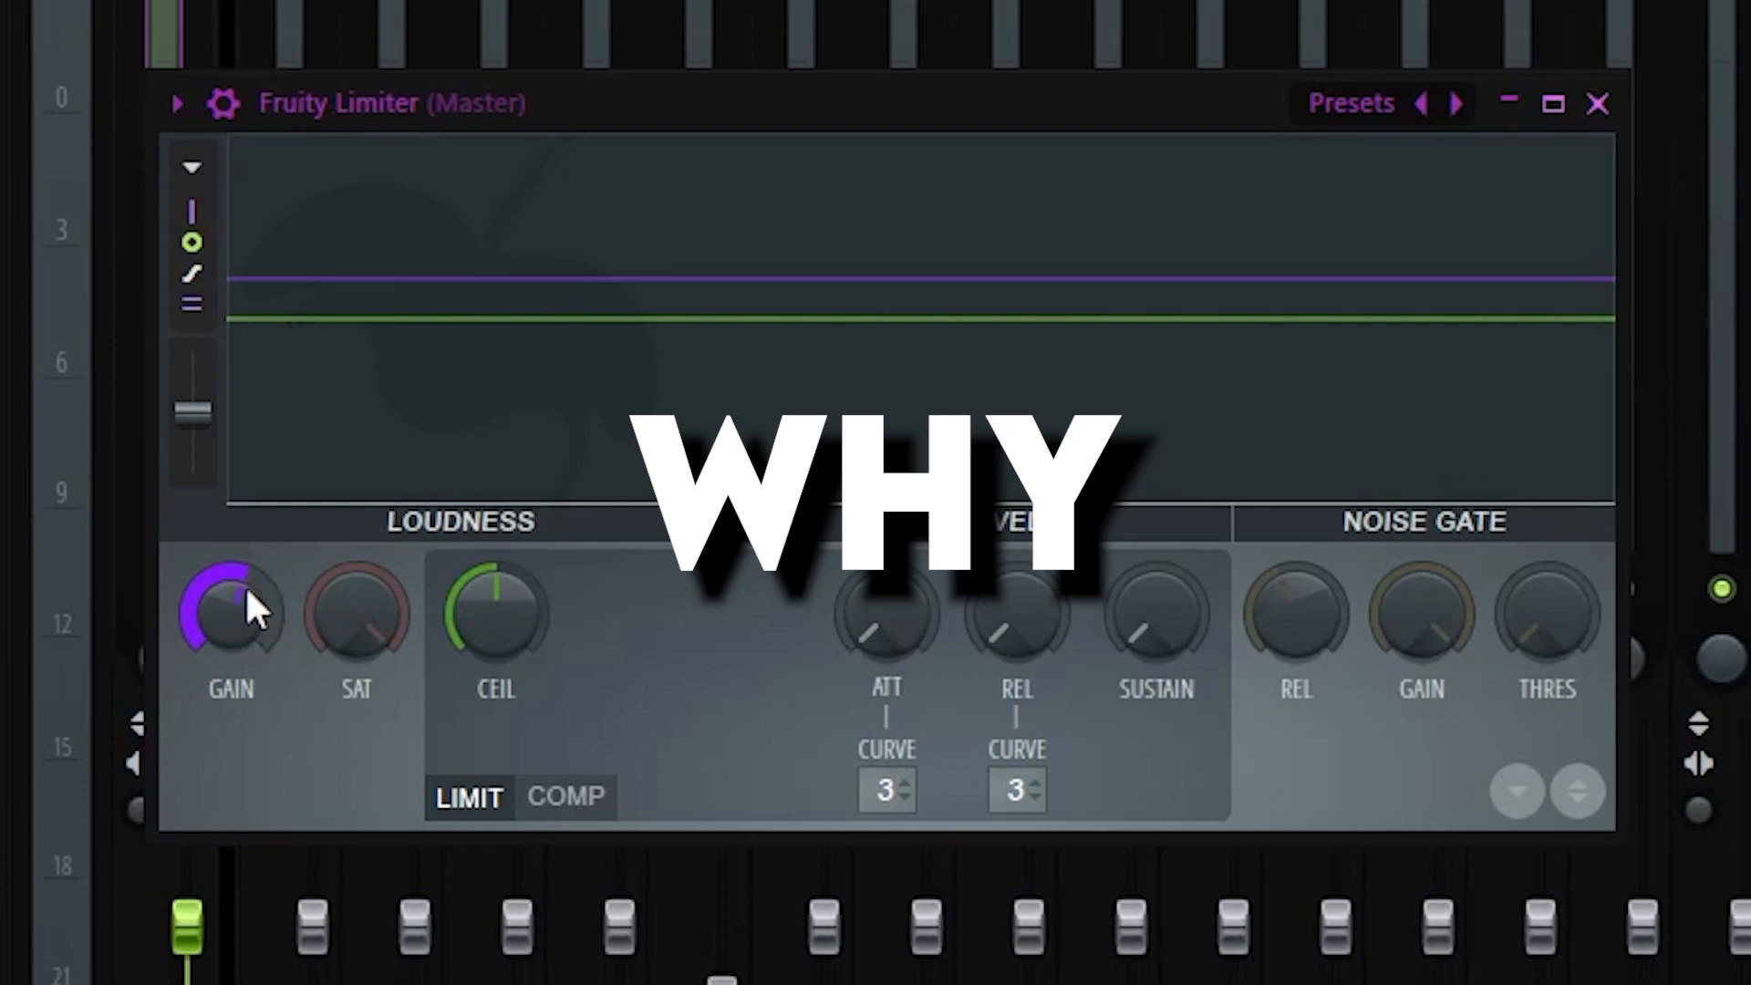
Raise the loudness gain of the Fruity Limiter on the Master track
left_click_drag(245, 583, 244, 561)
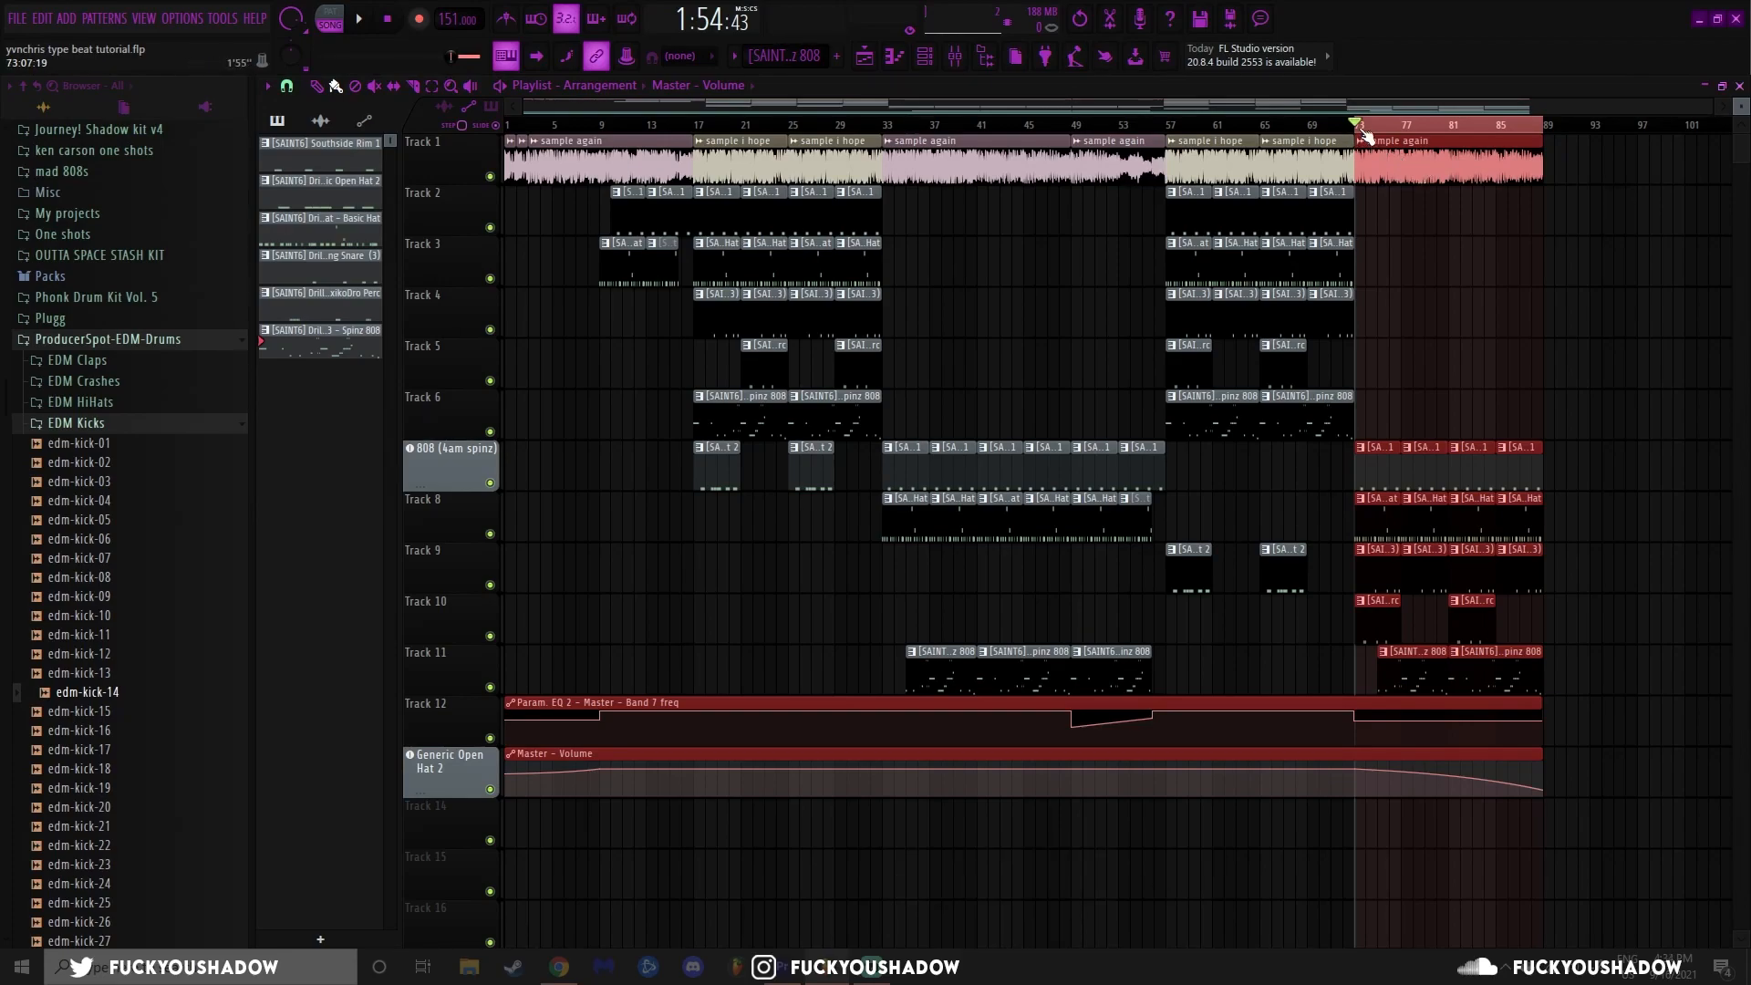
Examine the Fruity parametric EQ 2 curves on the 808 (4am spinz) and Insert 10 mixer tracks
key("F9")
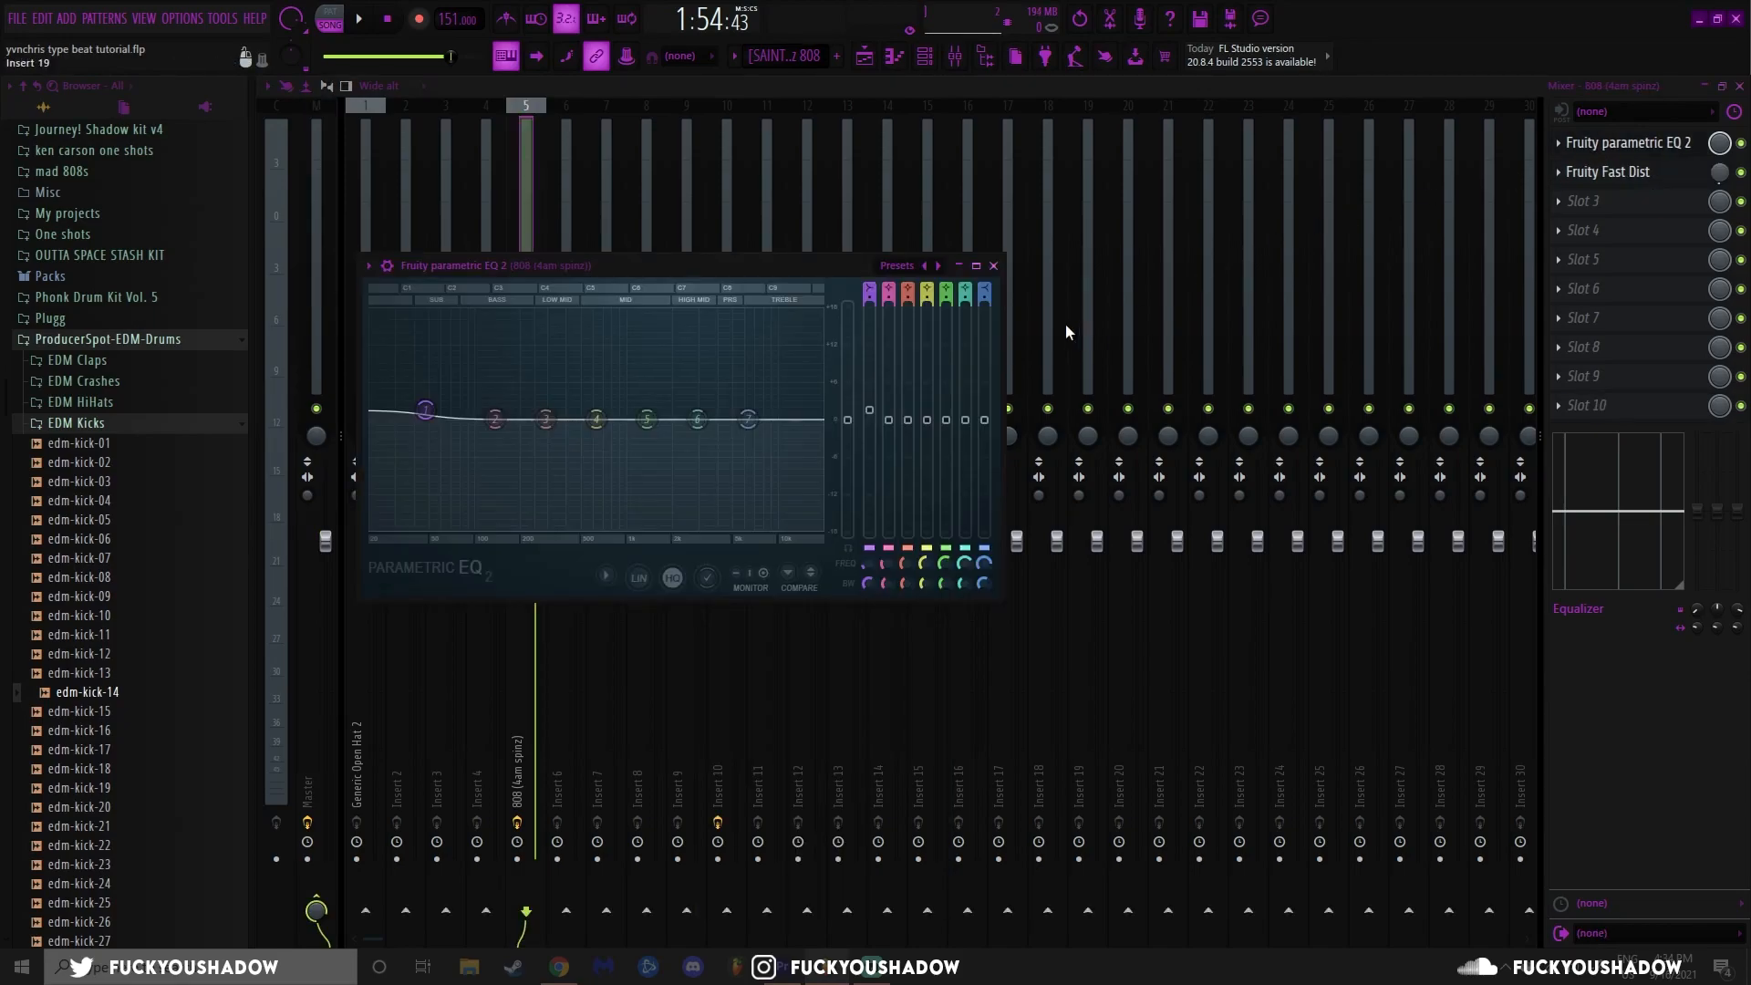
left_click(995, 267)
left_click(726, 289)
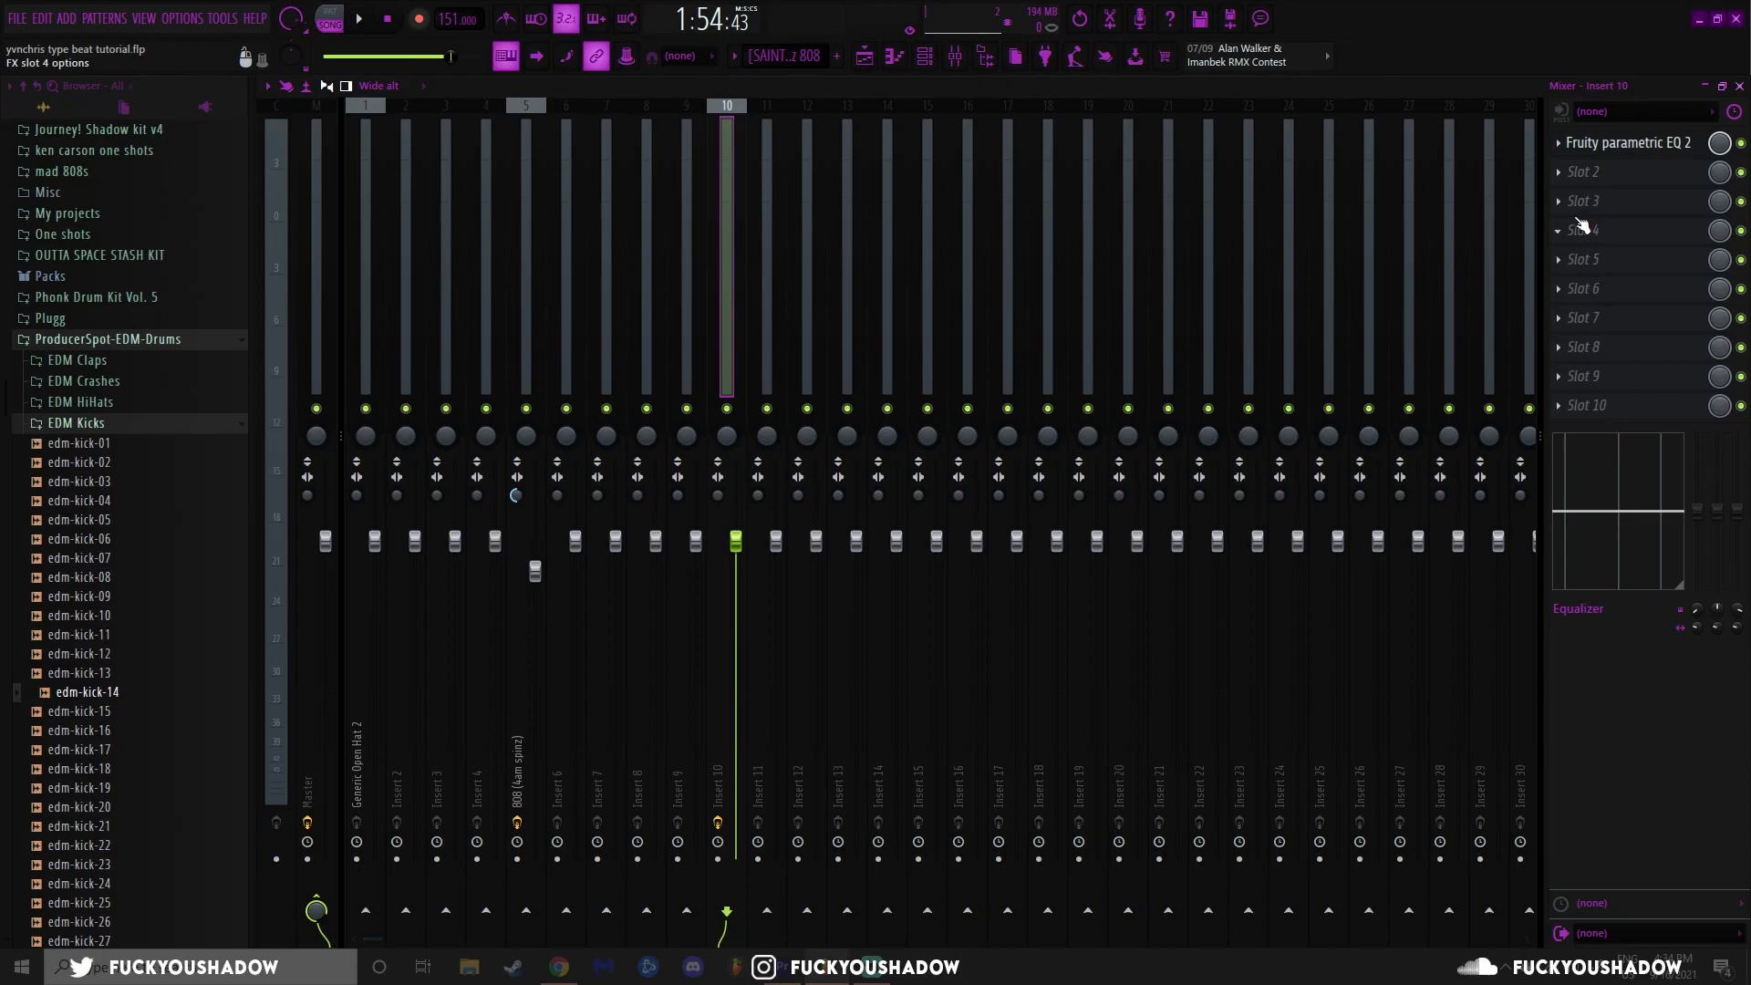
left_click(1612, 146)
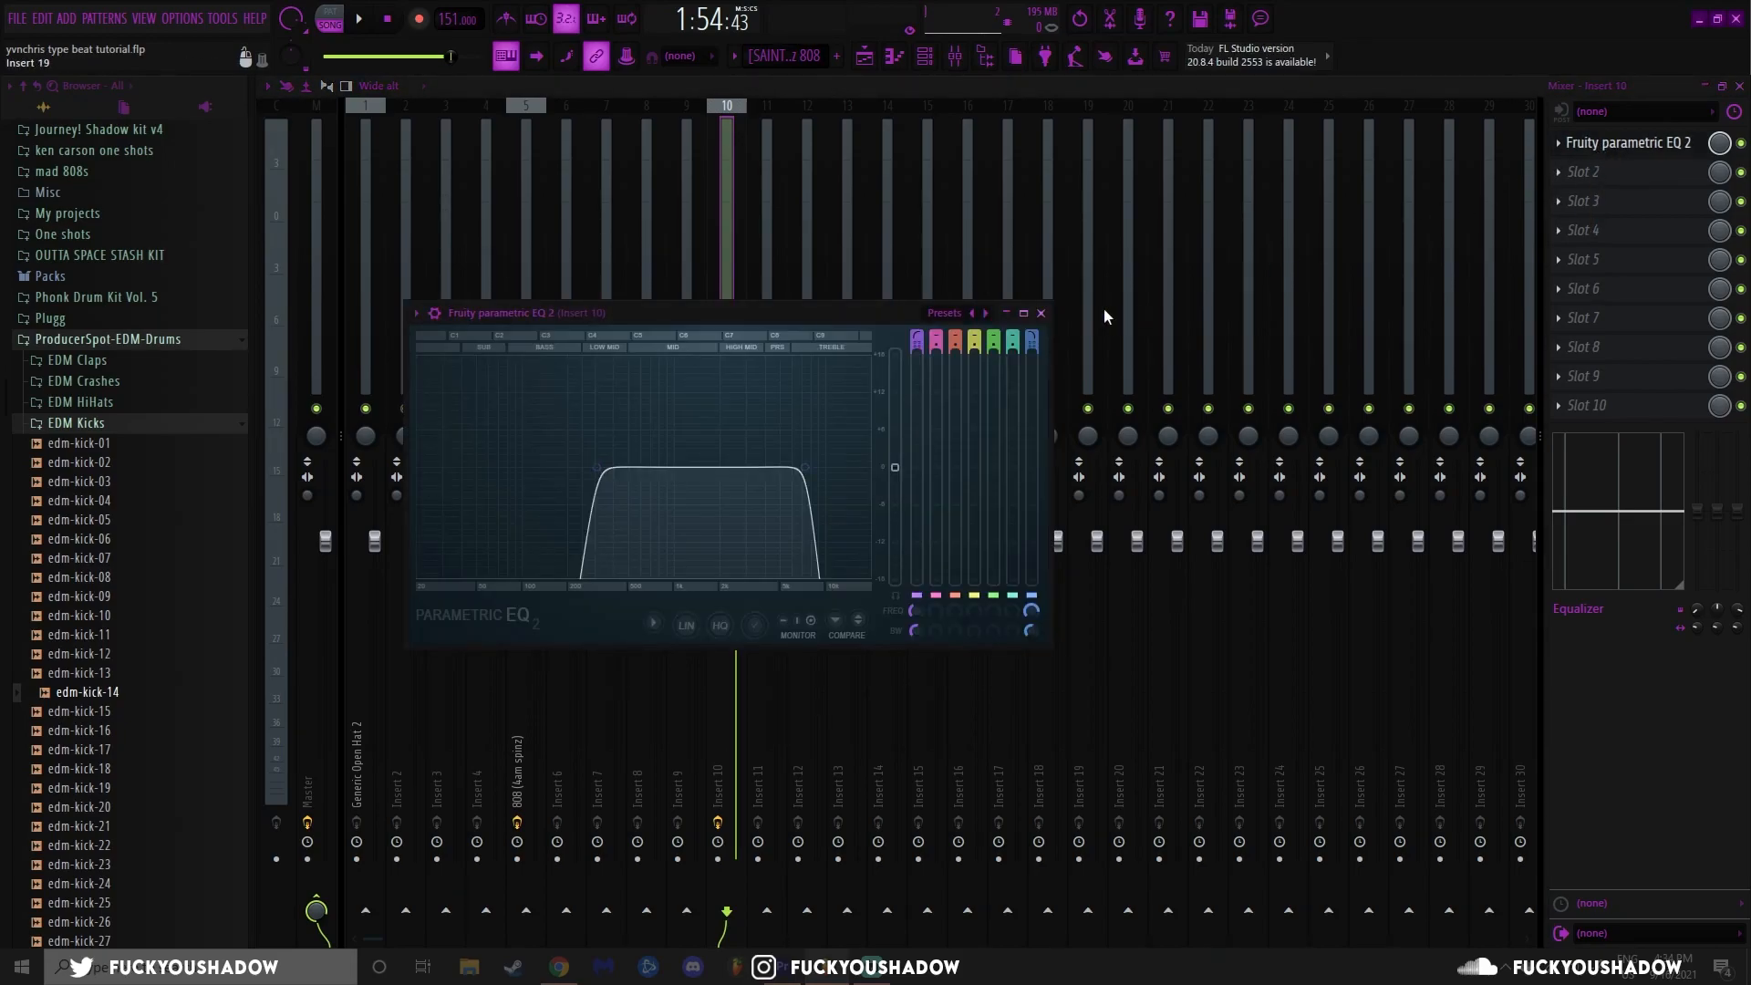